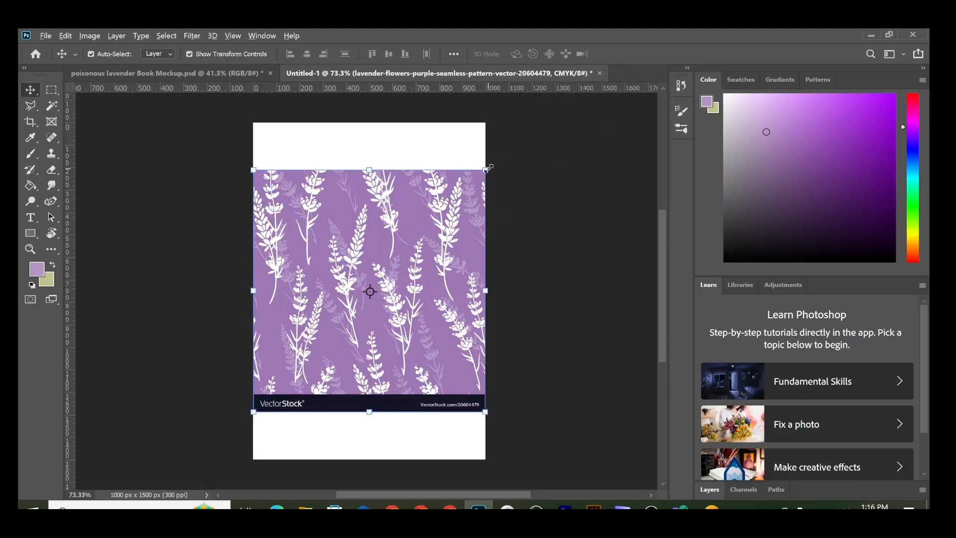
Step: Scale the lavender pattern up and shift it down to fill the 1000 x 1500 px page
{"action": "left_click_drag", "start_coordinate": [485, 170], "coordinate": [543, 100]}
{"action": "left_click_drag", "start_coordinate": [371, 194], "coordinate": [372, 224]}
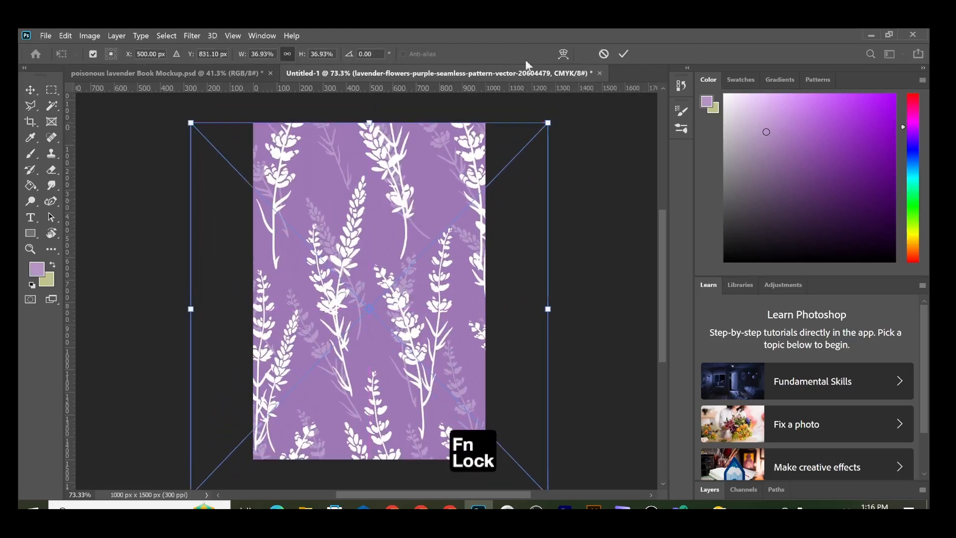
{"action": "left_click", "coordinate": [623, 54]}
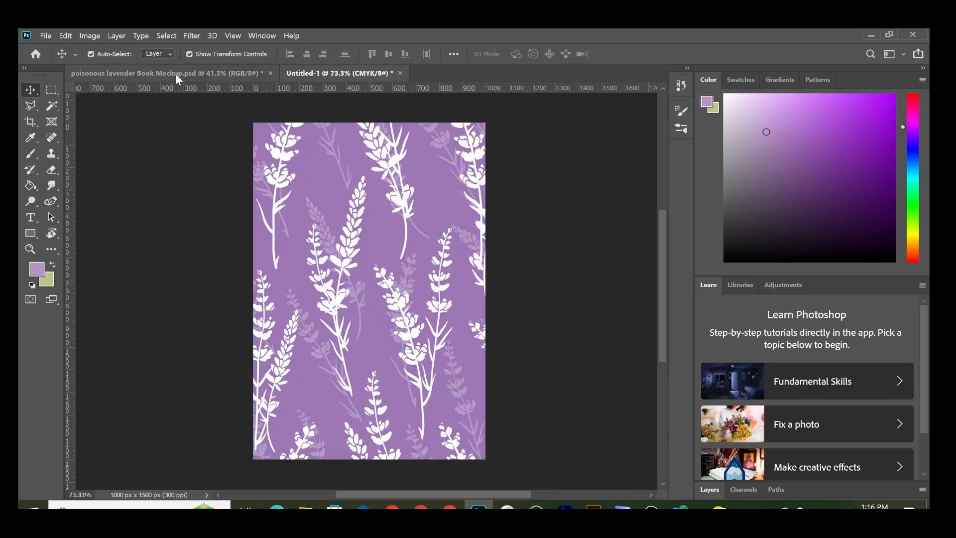
{"action": "left_click", "coordinate": [31, 233]}
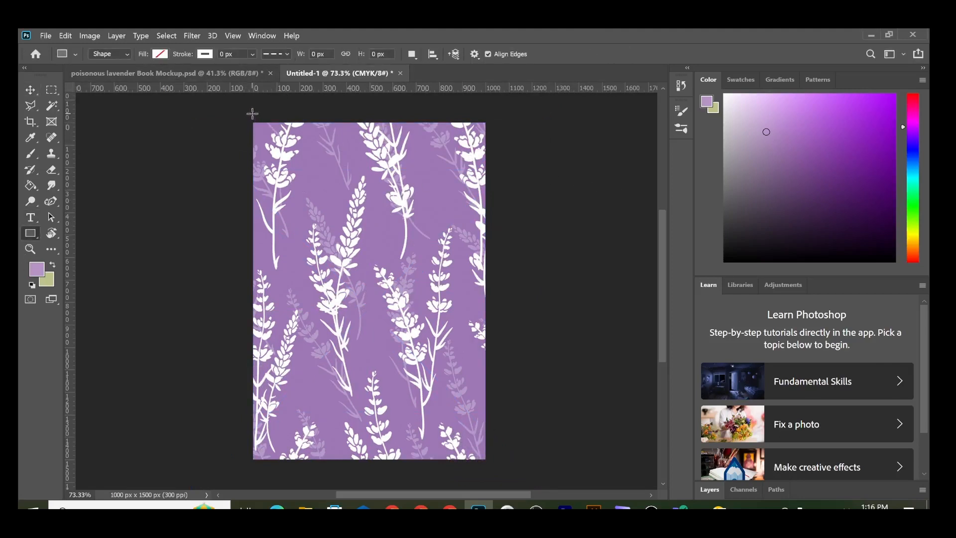
Step: Draw a page-sized rectangle with a white fill and no stroke
{"action": "left_click_drag", "start_coordinate": [252, 114], "coordinate": [489, 465]}
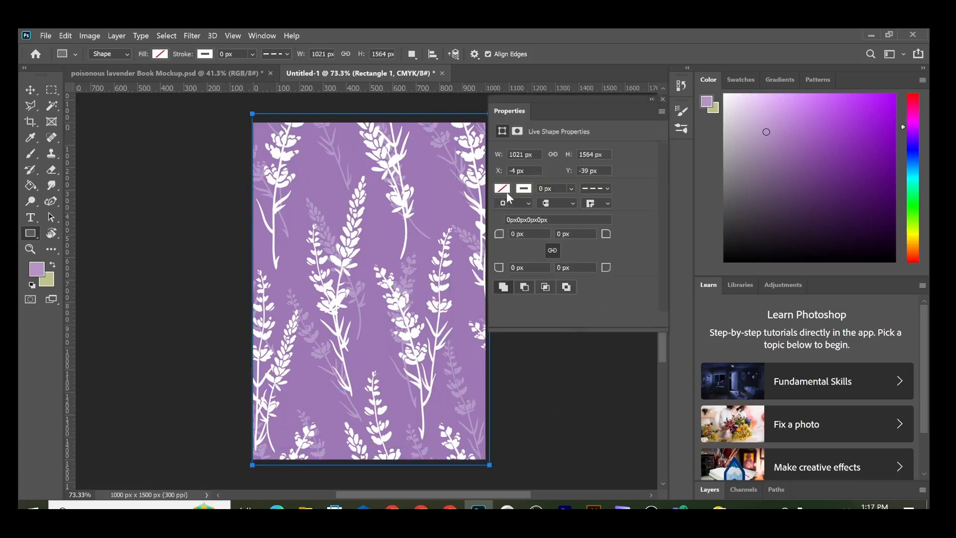
{"action": "left_click", "coordinate": [502, 190]}
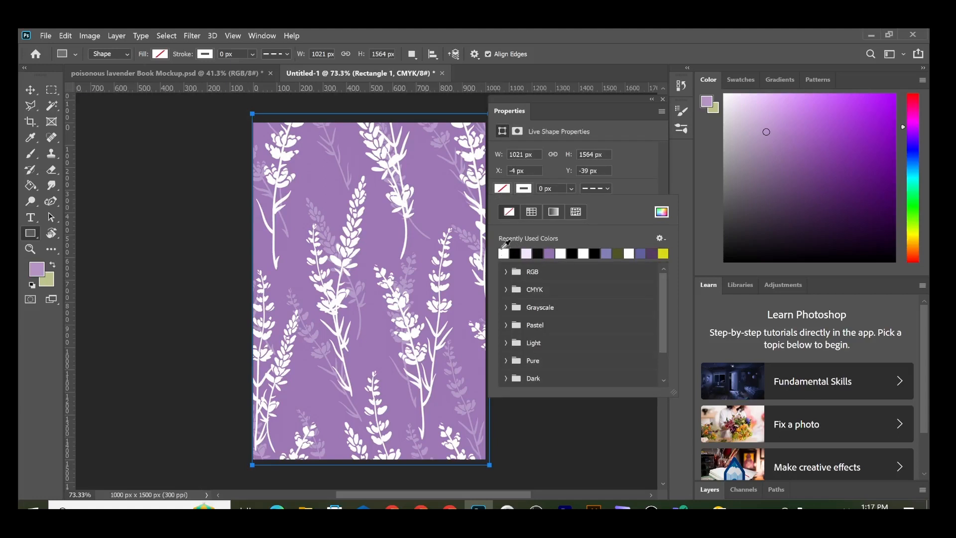
{"action": "left_click", "coordinate": [504, 254]}
{"action": "left_click", "coordinate": [523, 188]}
{"action": "left_click", "coordinate": [509, 212]}
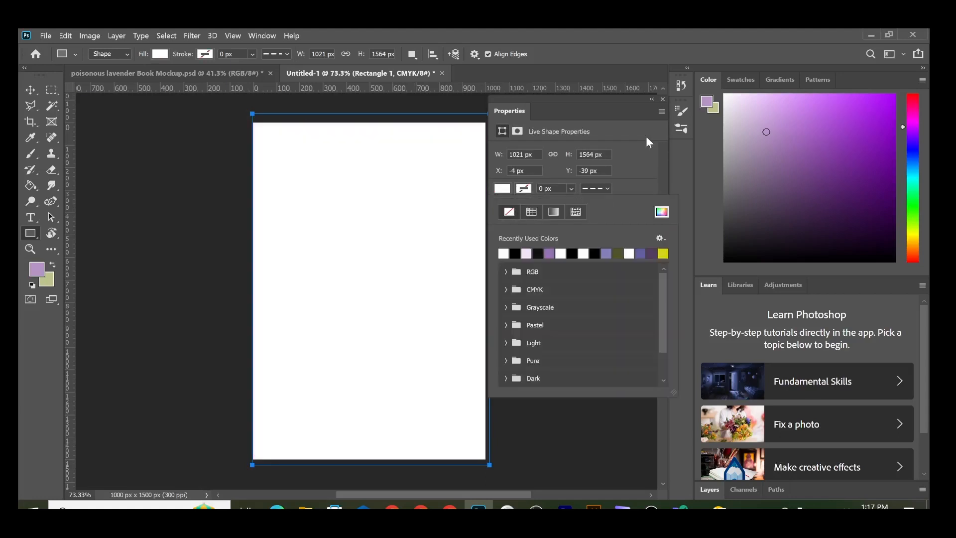
{"action": "left_click", "coordinate": [652, 99]}
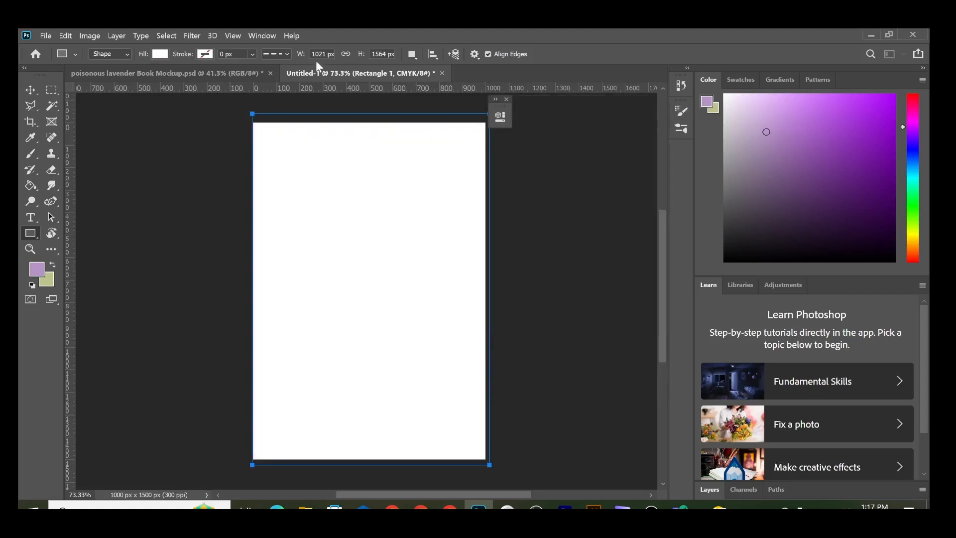
Step: Set the rectangle to 38% opacity and give it the lavender fill sampled from the pattern
{"action": "left_click", "coordinate": [262, 35]}
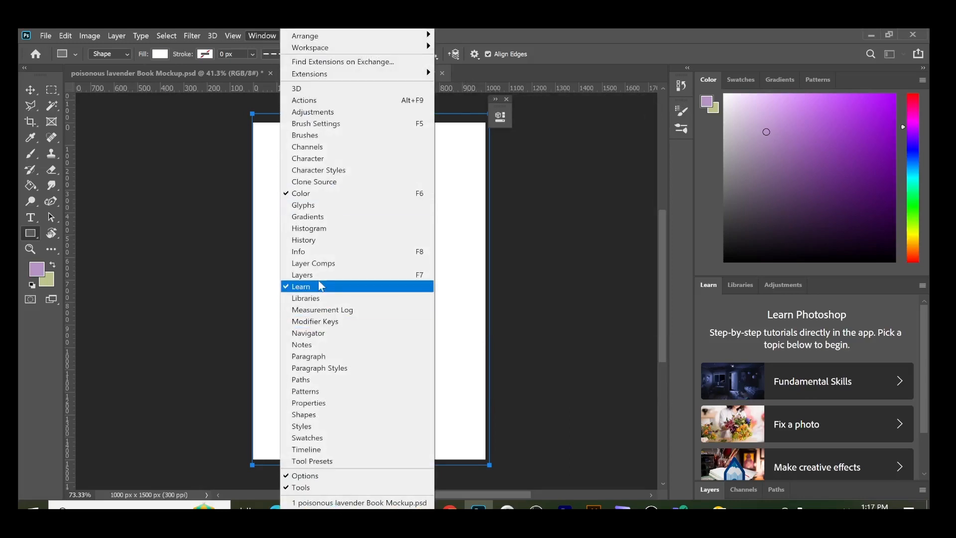
{"action": "left_click", "coordinate": [302, 274]}
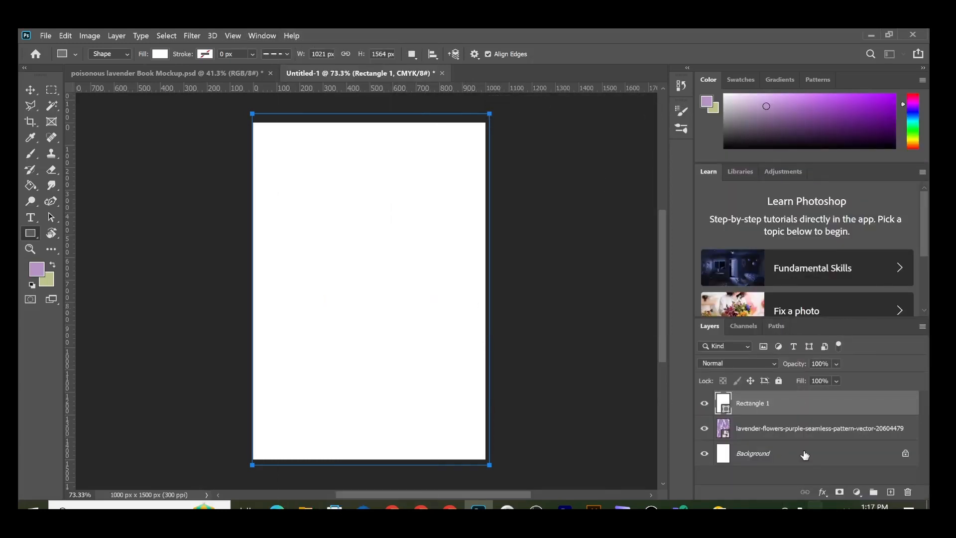
{"action": "left_click", "coordinate": [836, 365]}
{"action": "left_click", "coordinate": [833, 378]}
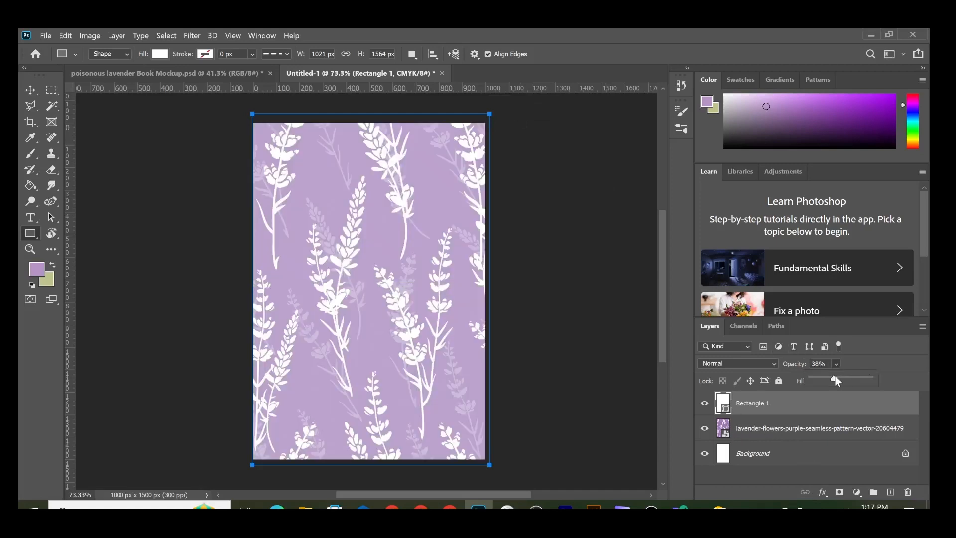
{"action": "double_click", "coordinate": [725, 409]}
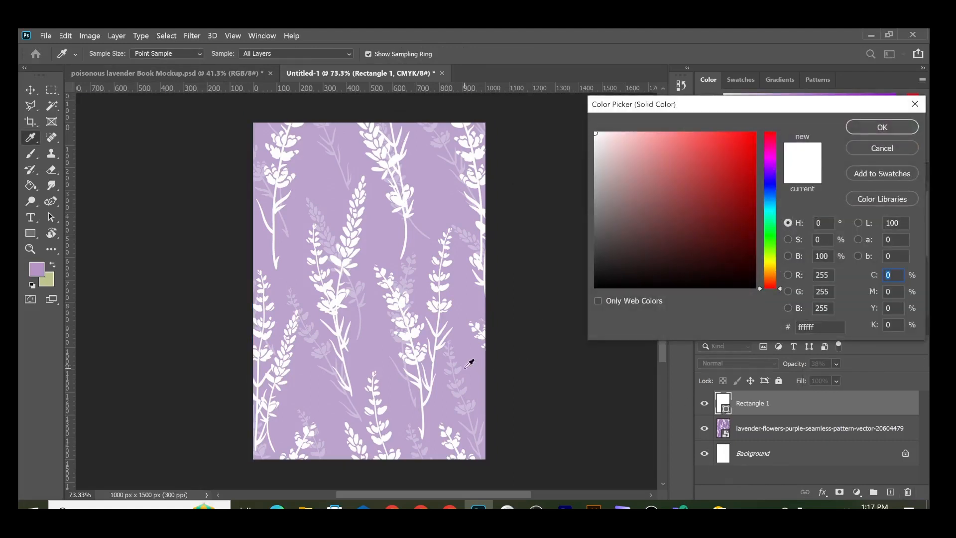
{"action": "left_click", "coordinate": [469, 364]}
{"action": "left_click", "coordinate": [886, 127]}
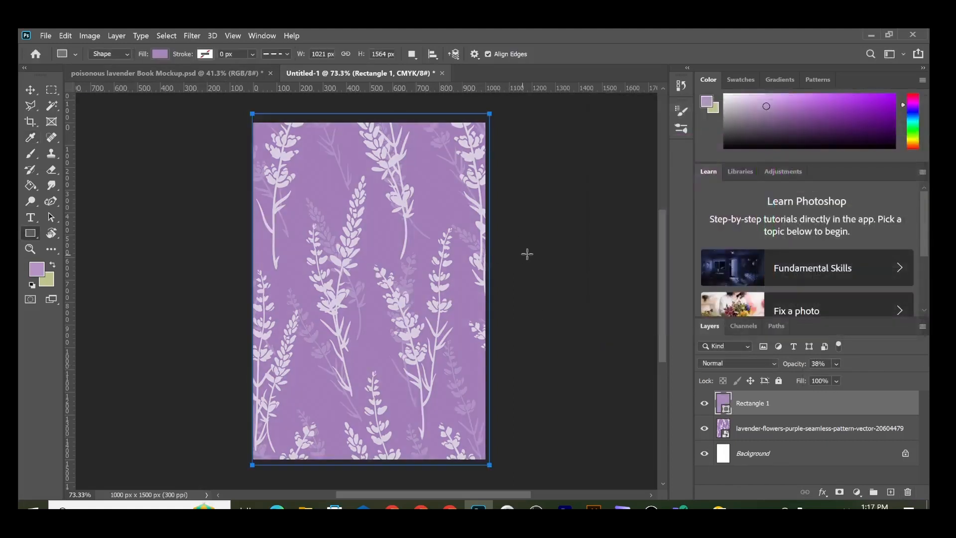
{"action": "left_click", "coordinate": [31, 89]}
{"action": "left_click", "coordinate": [179, 172]}
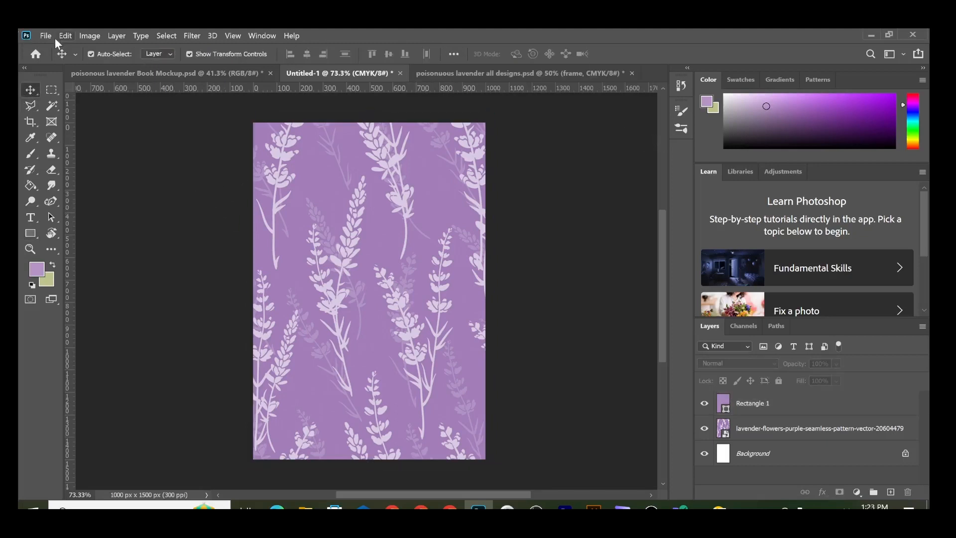
Step: Place the cup-png image from the final jpeg folder as an embedded layer
{"action": "left_click", "coordinate": [41, 37]}
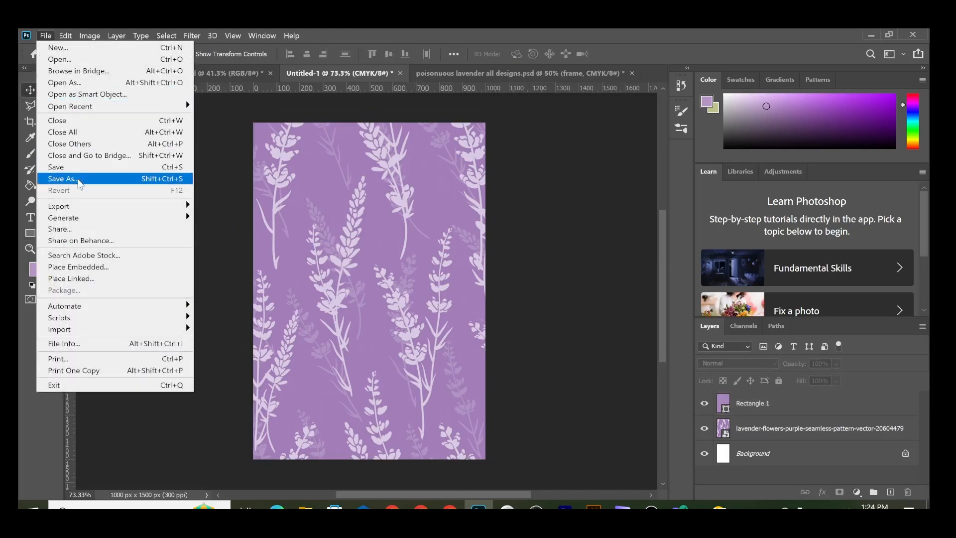
{"action": "left_click", "coordinate": [78, 267]}
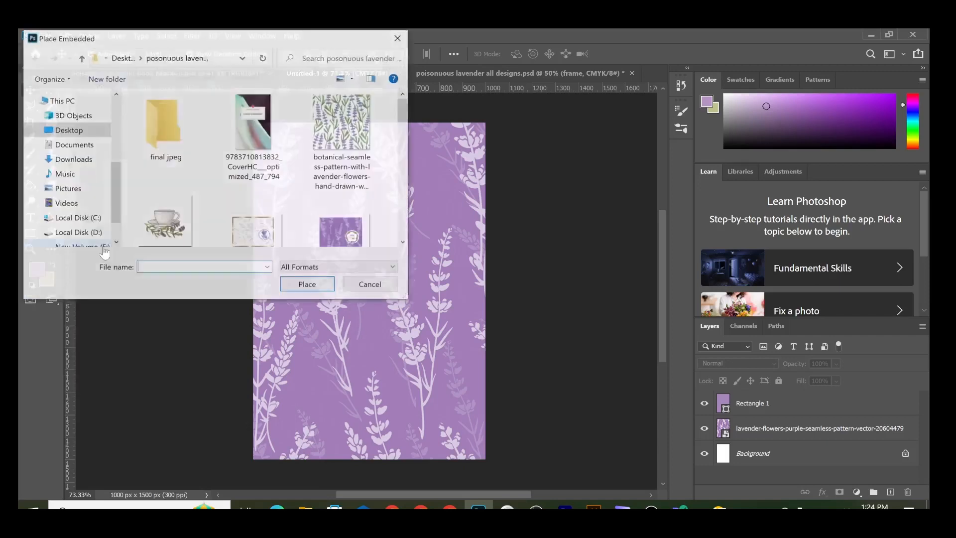
{"action": "double_click", "coordinate": [164, 127]}
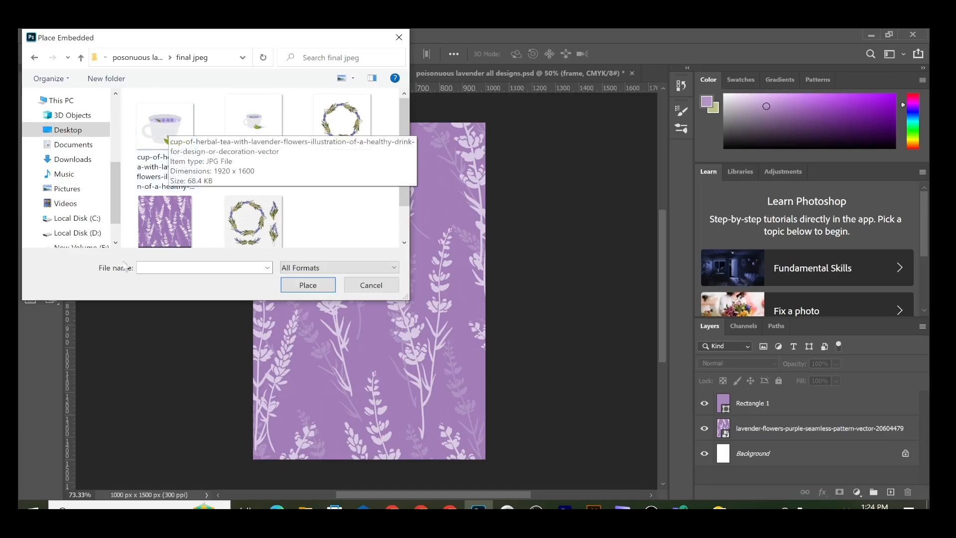
{"action": "double_click", "coordinate": [261, 118]}
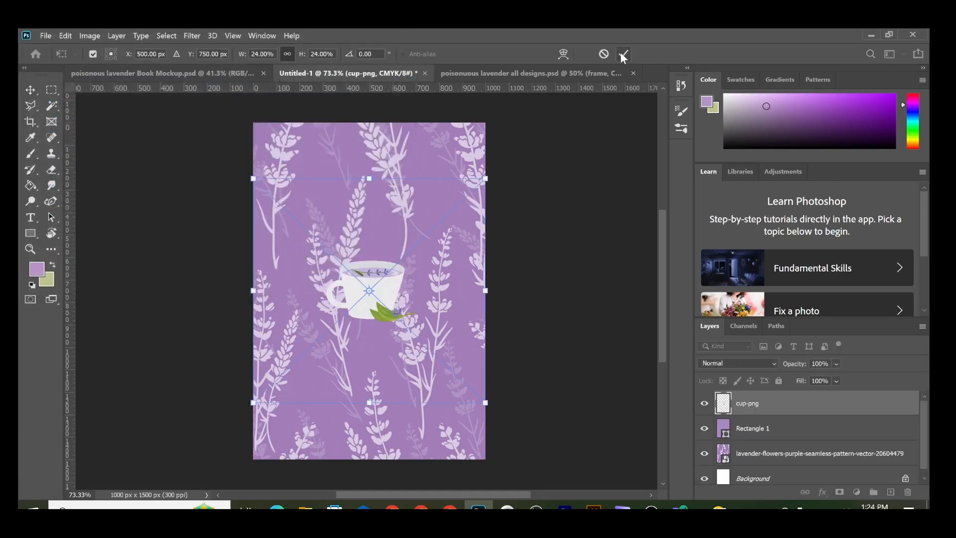
{"action": "left_click", "coordinate": [622, 54]}
Step: Place the lavender wreath frame image as an embedded layer over the cup
{"action": "left_click", "coordinate": [44, 36]}
{"action": "left_click", "coordinate": [74, 267]}
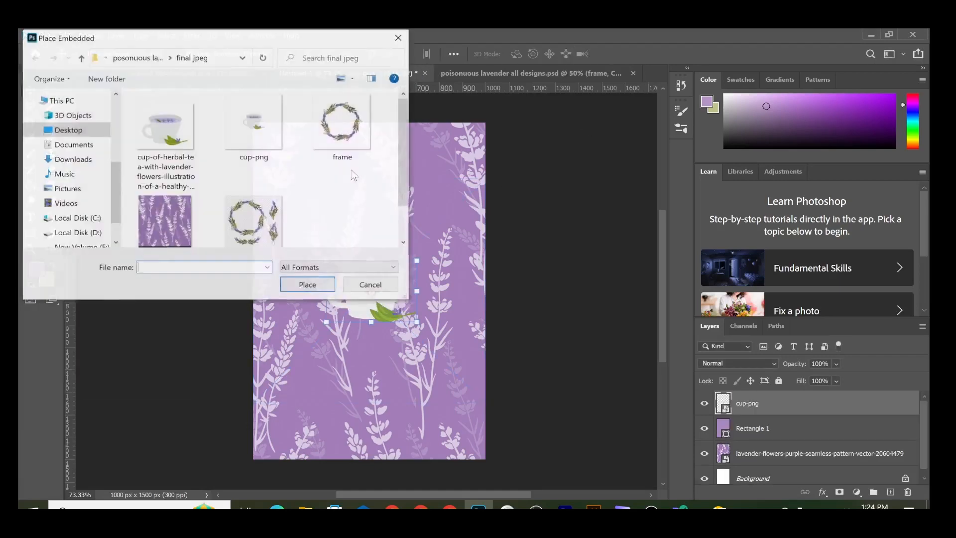
{"action": "left_click", "coordinate": [337, 127]}
{"action": "double_click", "coordinate": [337, 128]}
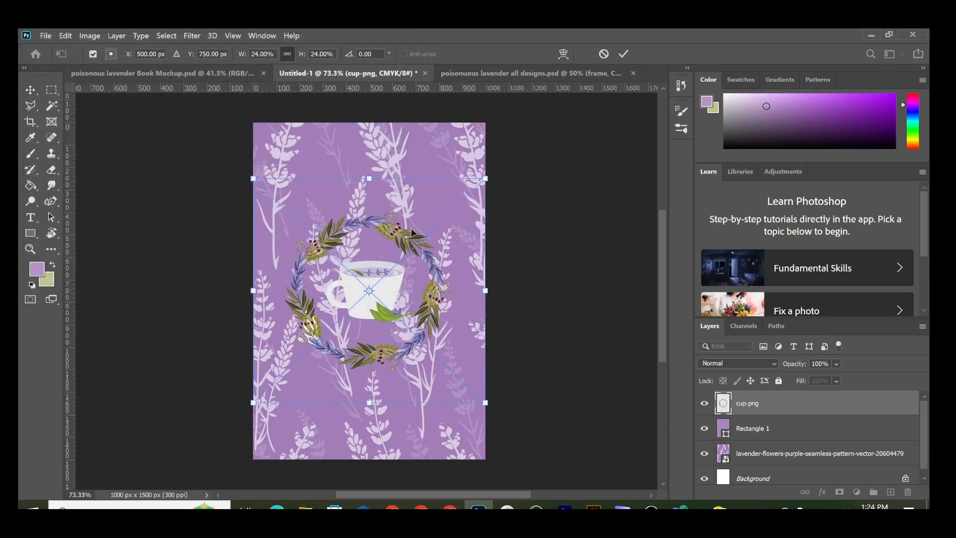
{"action": "left_click", "coordinate": [624, 53]}
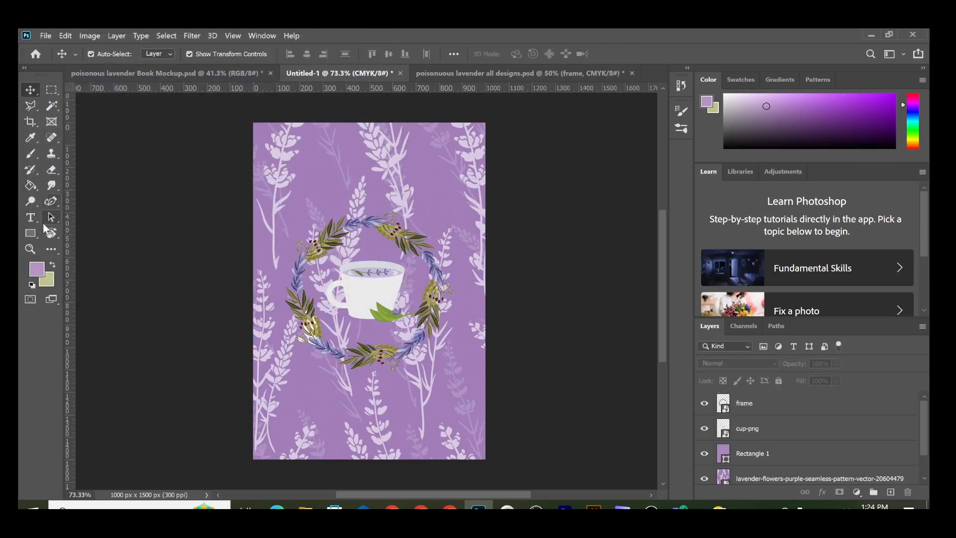
Step: Draw a white circle with no stroke at the centre of the cover
{"action": "left_click_drag", "start_coordinate": [30, 232], "coordinate": [79, 256]}
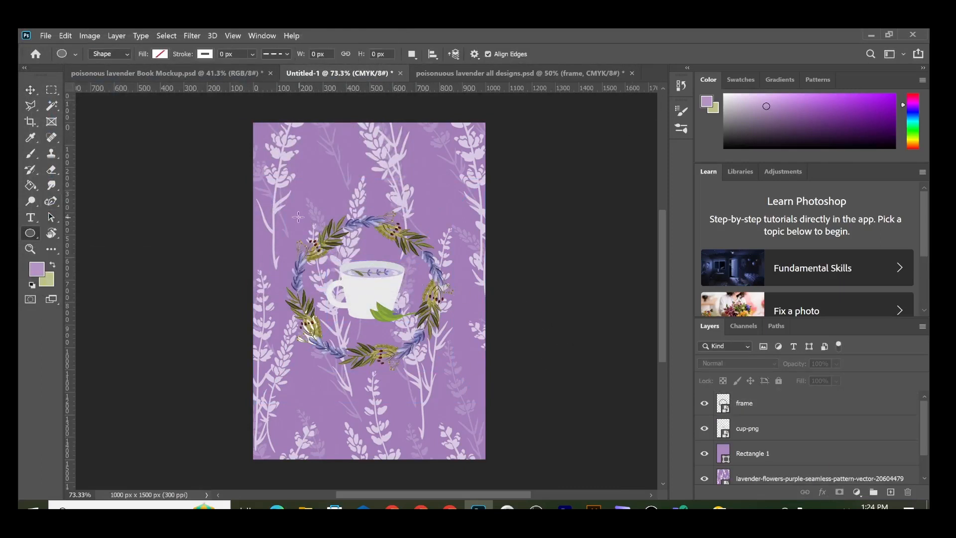
{"action": "left_click_drag", "start_coordinate": [294, 212], "coordinate": [460, 369]}
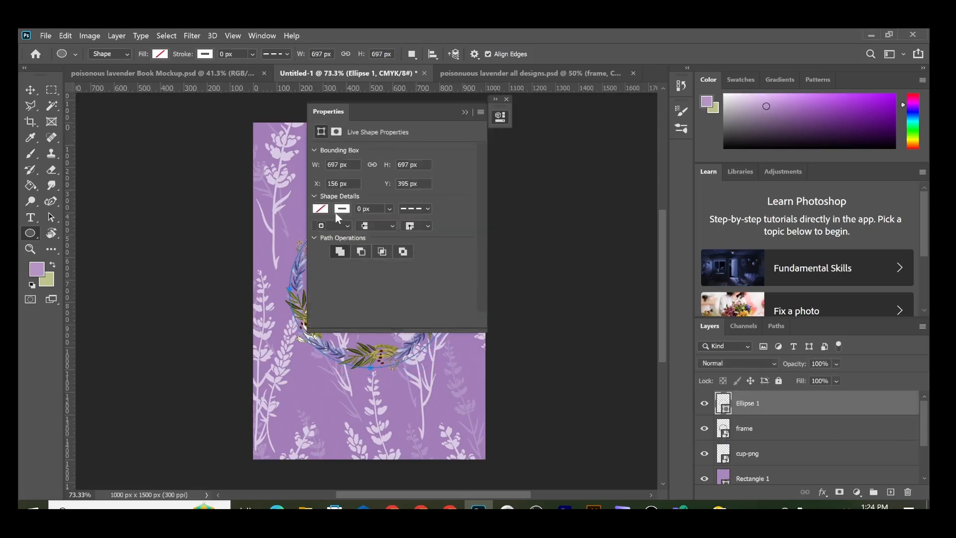
{"action": "left_click", "coordinate": [320, 209]}
{"action": "left_click", "coordinate": [333, 273]}
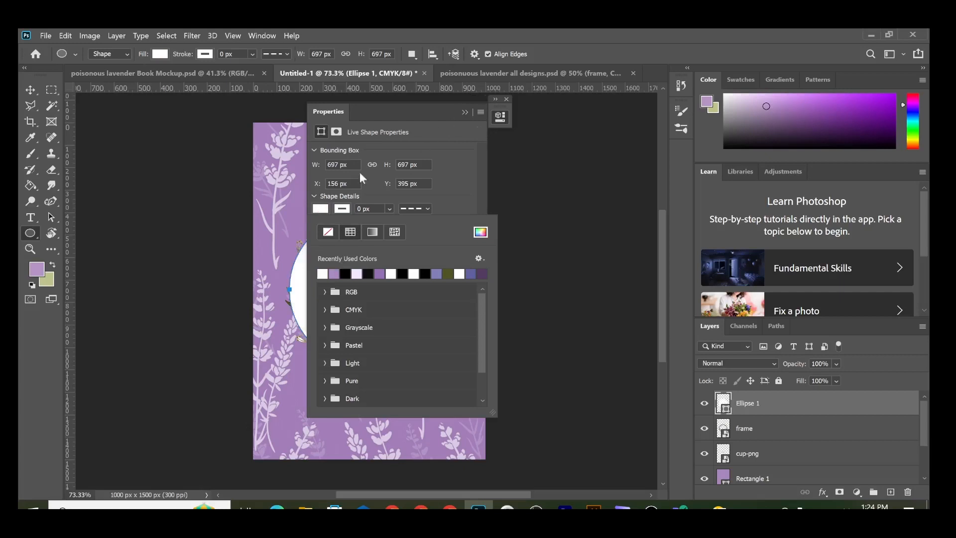
{"action": "left_click", "coordinate": [321, 209]}
{"action": "left_click", "coordinate": [321, 209]}
{"action": "left_click", "coordinate": [329, 230]}
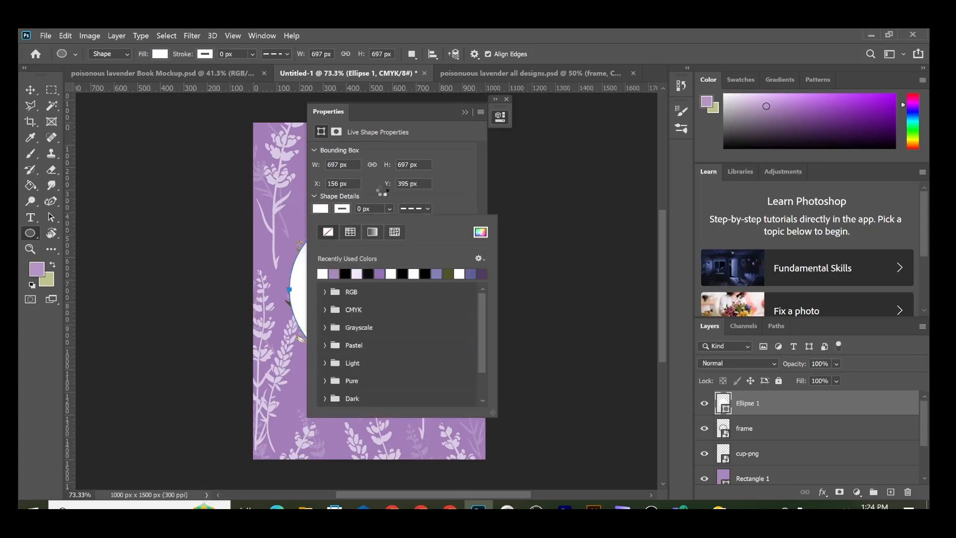
{"action": "left_click", "coordinate": [461, 111]}
{"action": "left_click", "coordinate": [461, 112]}
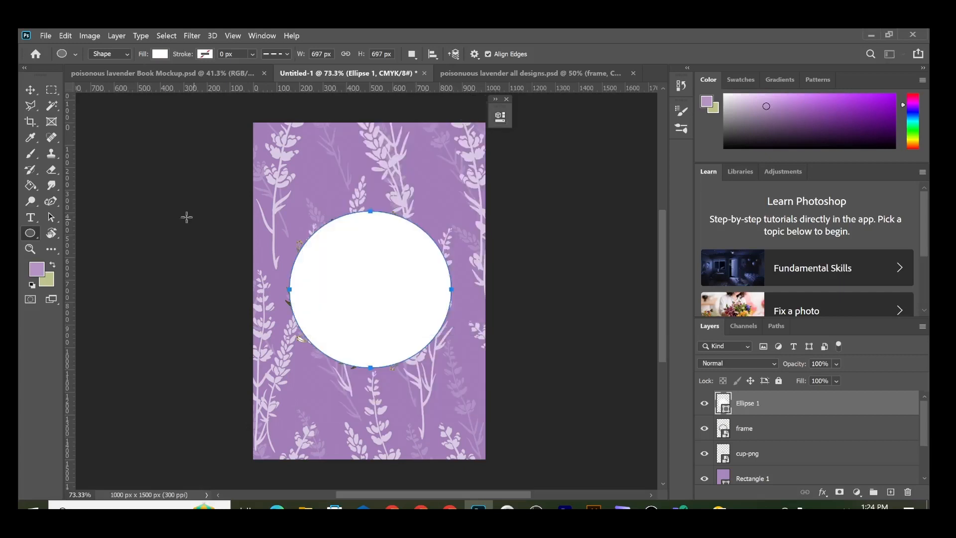
Step: Move the frame and cup-png layers above Ellipse 1 in the layer stack
{"action": "left_click", "coordinate": [31, 90]}
{"action": "left_click_drag", "start_coordinate": [747, 429], "coordinate": [744, 398]}
{"action": "left_click_drag", "start_coordinate": [764, 469], "coordinate": [742, 398]}
{"action": "left_click", "coordinate": [555, 267]}
{"action": "left_click", "coordinate": [365, 238]}
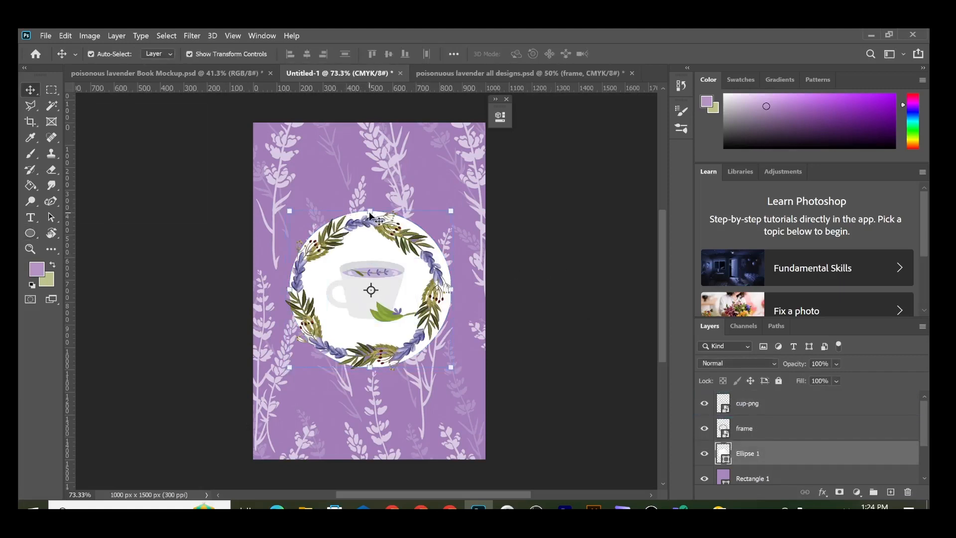
Step: Centre the wreath frame and the cup on the Ellipse 1 circle
{"action": "left_click", "coordinate": [349, 226], "text": "shift"}
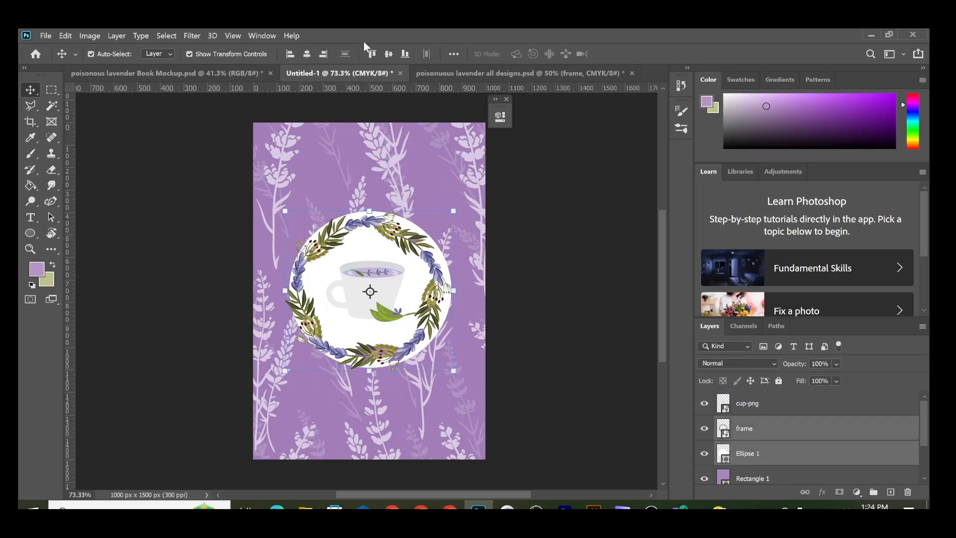
{"action": "left_click", "coordinate": [388, 54]}
{"action": "left_click", "coordinate": [307, 54]}
{"action": "left_click", "coordinate": [568, 291]}
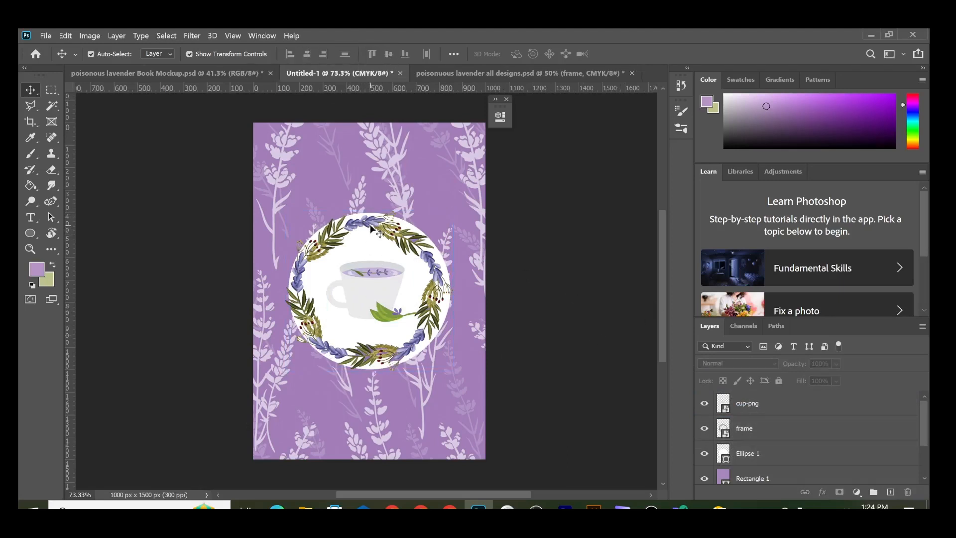
{"action": "left_click", "coordinate": [371, 259]}
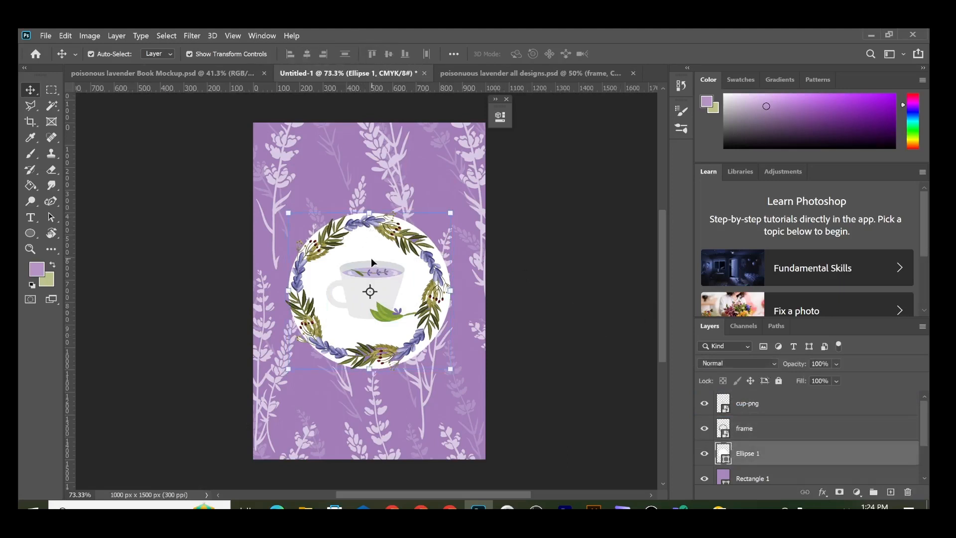
{"action": "left_click", "coordinate": [742, 403], "text": "ctrl"}
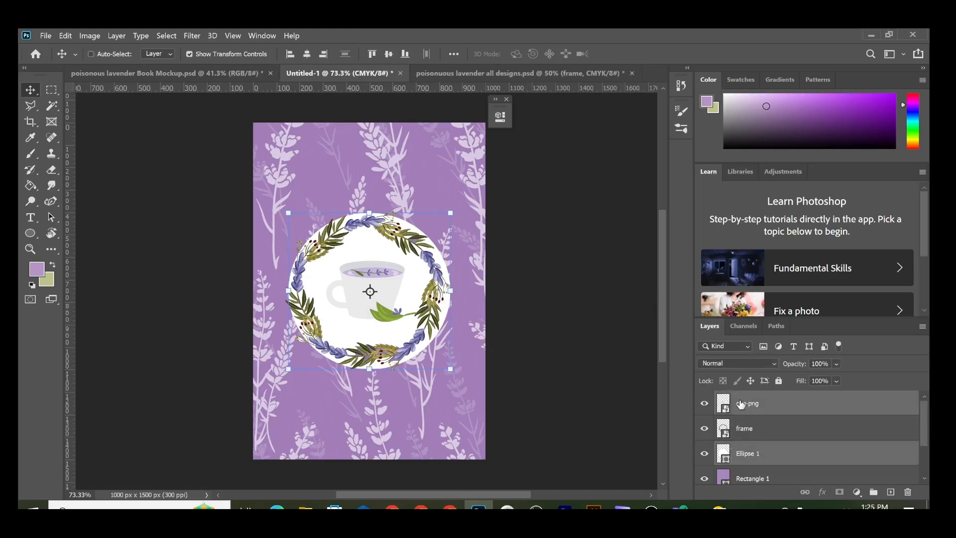
{"action": "left_click", "coordinate": [307, 54]}
{"action": "left_click", "coordinate": [389, 54]}
{"action": "left_click", "coordinate": [619, 240]}
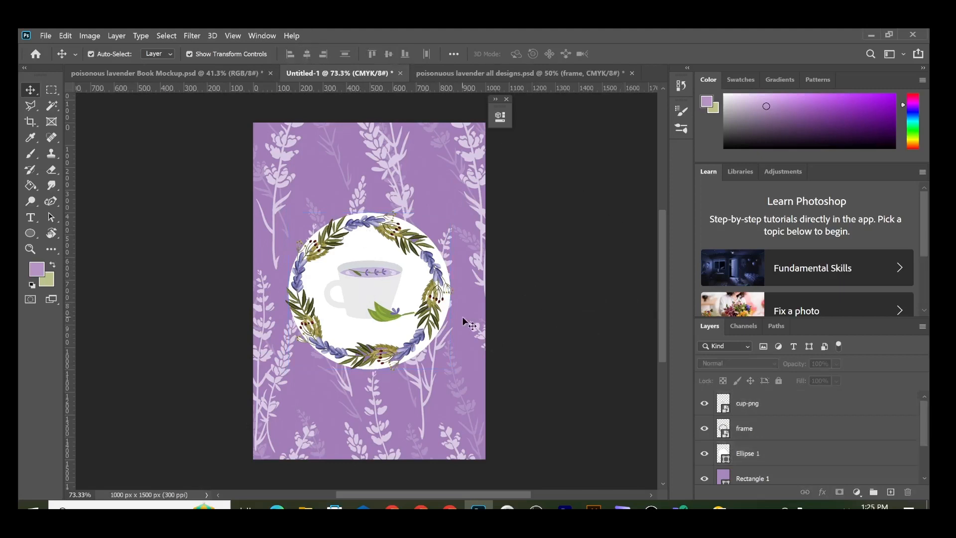
Step: Group the cup-png, frame and Ellipse 1 layers into Group 1 with Ctrl+G
{"action": "left_click", "coordinate": [757, 401]}
{"action": "left_click", "coordinate": [744, 428]}
{"action": "left_click", "coordinate": [751, 403], "text": "ctrl"}
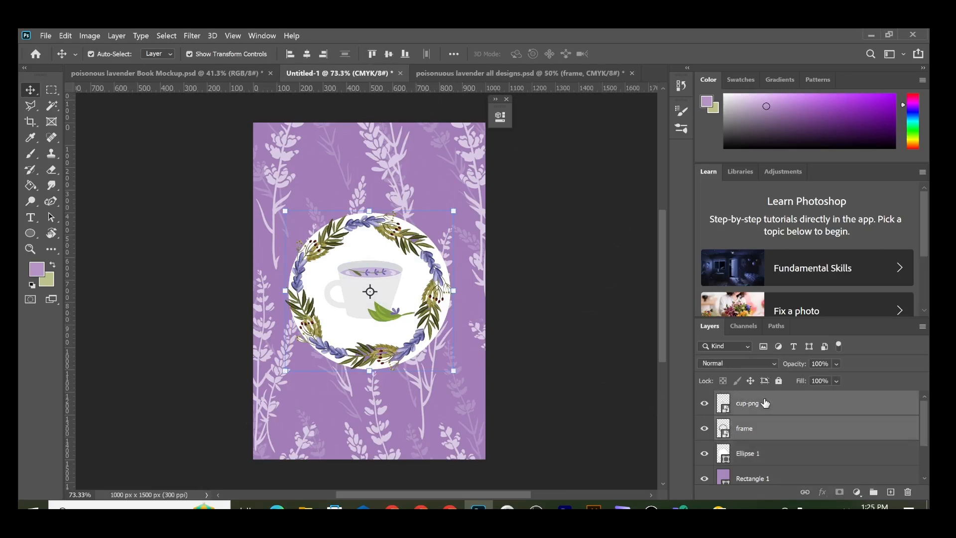
{"action": "left_click", "coordinate": [758, 454], "text": "shift"}
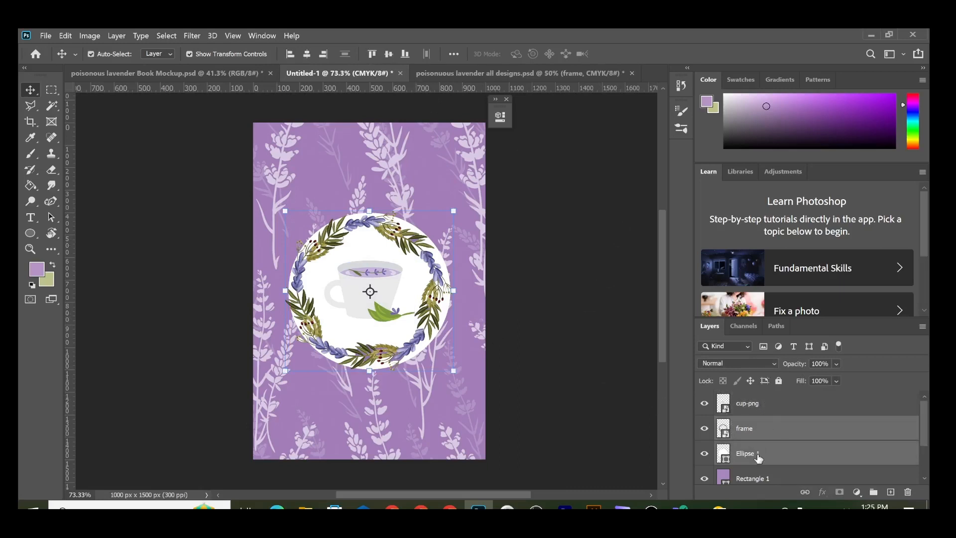
{"action": "left_click", "coordinate": [751, 405], "text": "ctrl"}
{"action": "key", "text": "ctrl"}
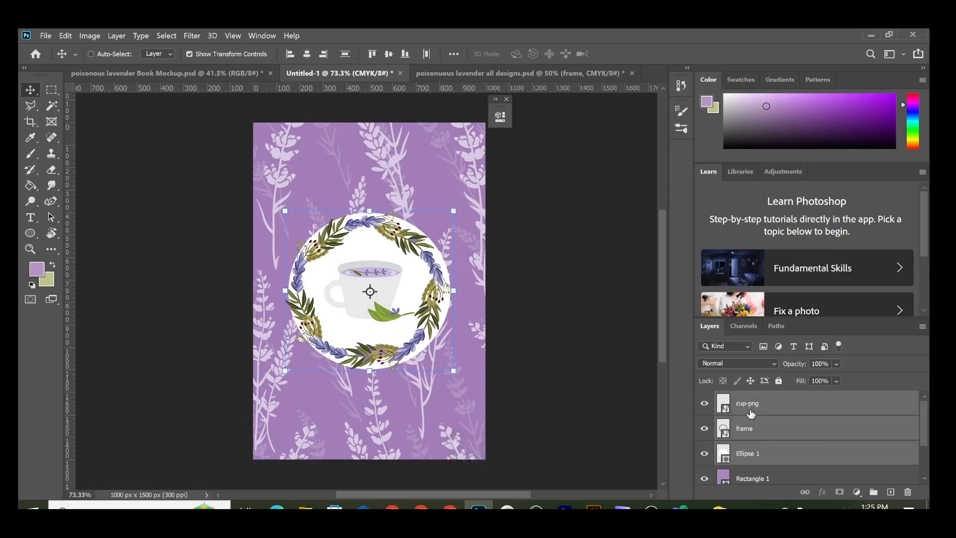
{"action": "key", "text": "ctrl+g"}
{"action": "double_click", "coordinate": [752, 398]}
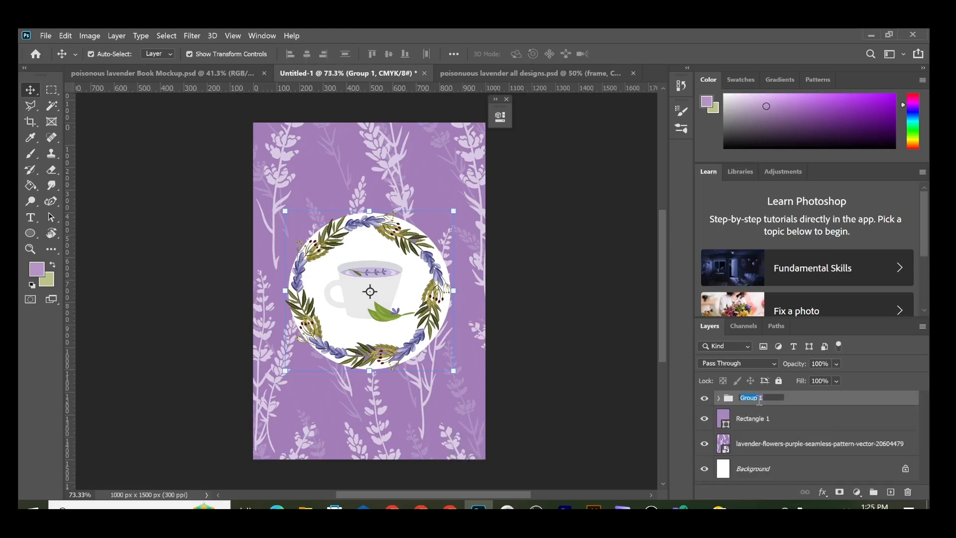
Step: Rename the group to 'cup and all'
{"action": "key", "text": "BackSpace"}
{"action": "type", "text": "cup and all"}
{"action": "key", "text": "Return"}
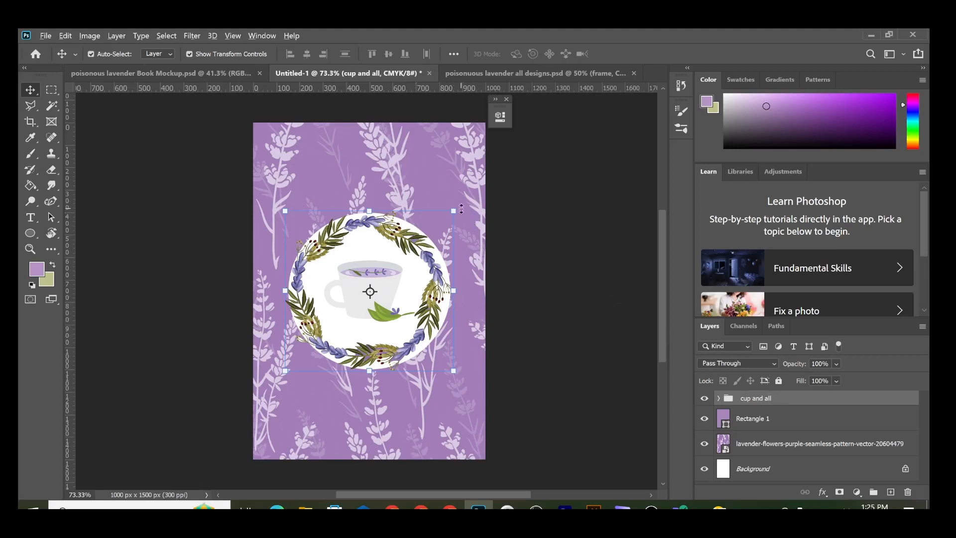
Step: Scale the 'cup and all' group to about 75% and move it lower on the cover
{"action": "left_click_drag", "start_coordinate": [451, 213], "coordinate": [432, 231]}
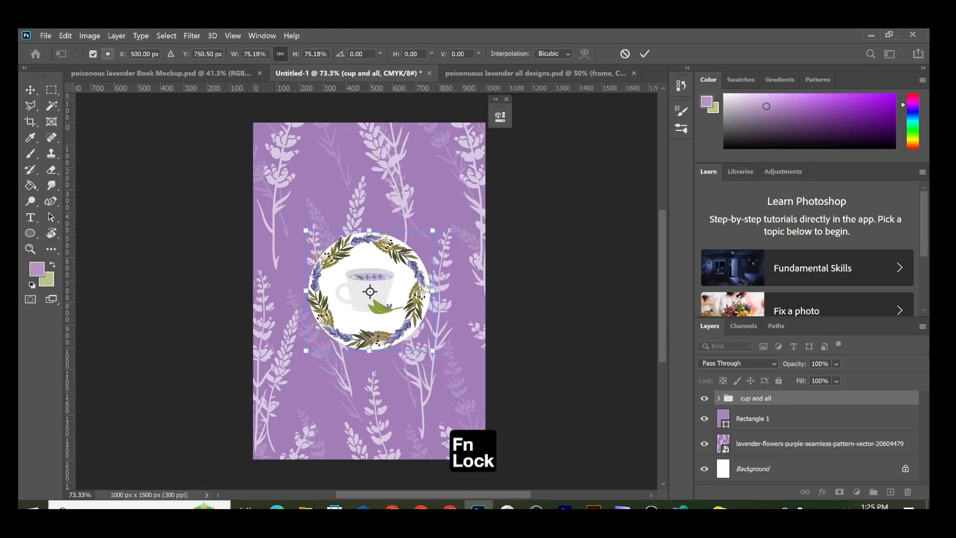
{"action": "left_click_drag", "start_coordinate": [369, 312], "coordinate": [370, 364]}
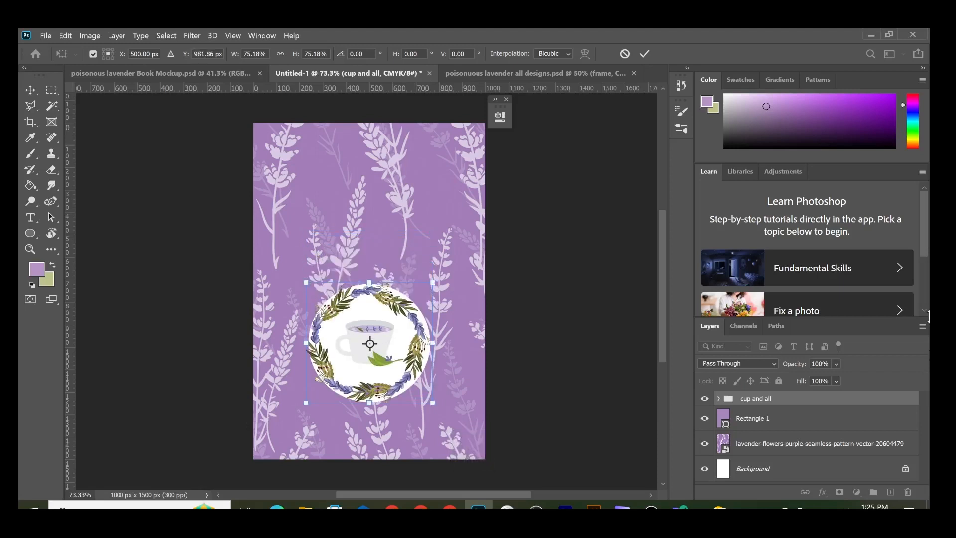
{"action": "key", "text": "shift+Up"}
{"action": "key", "text": "shift+Up"}
{"action": "key", "text": "shift+Up"}
{"action": "key", "text": "shift+Up"}
{"action": "key", "text": "shift+Up"}
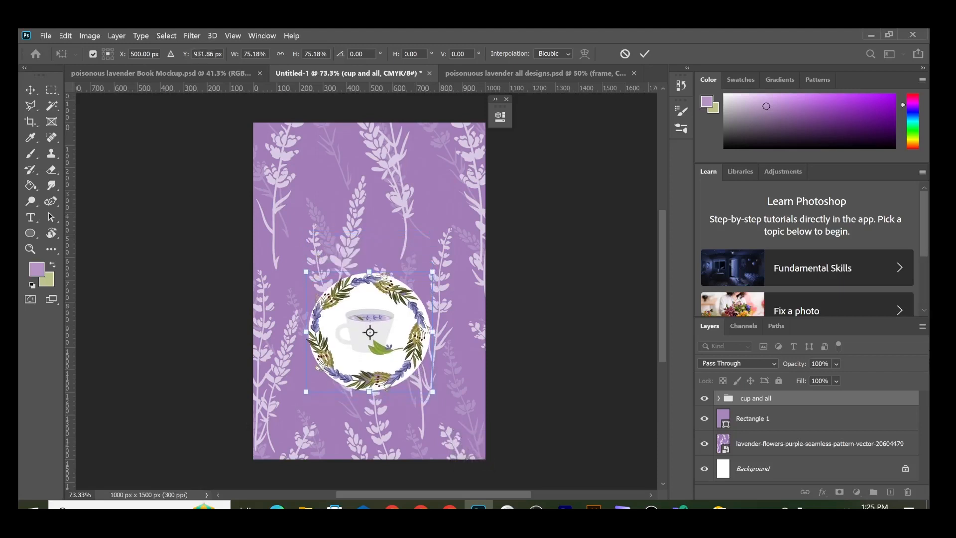
{"action": "left_click", "coordinate": [645, 54]}
{"action": "left_click", "coordinate": [572, 264]}
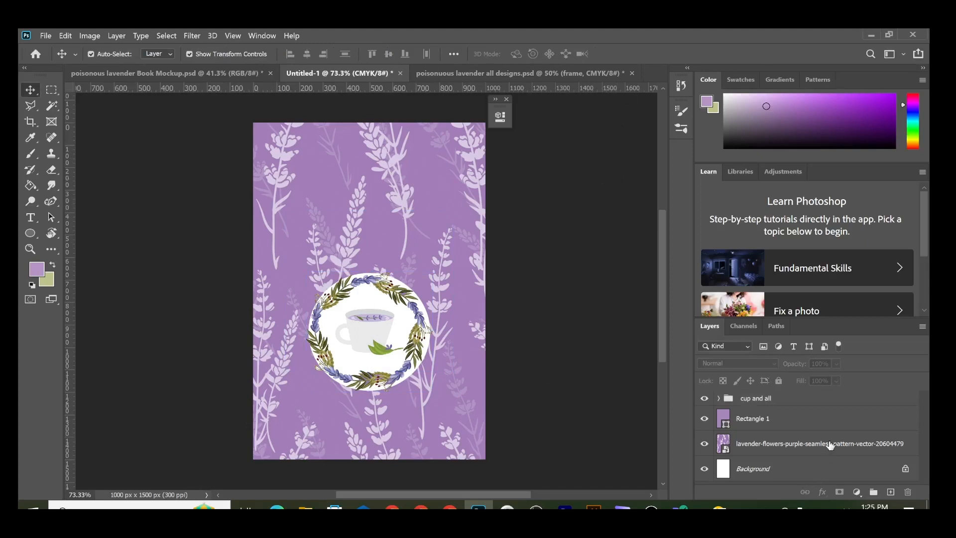
{"action": "left_click", "coordinate": [743, 479]}
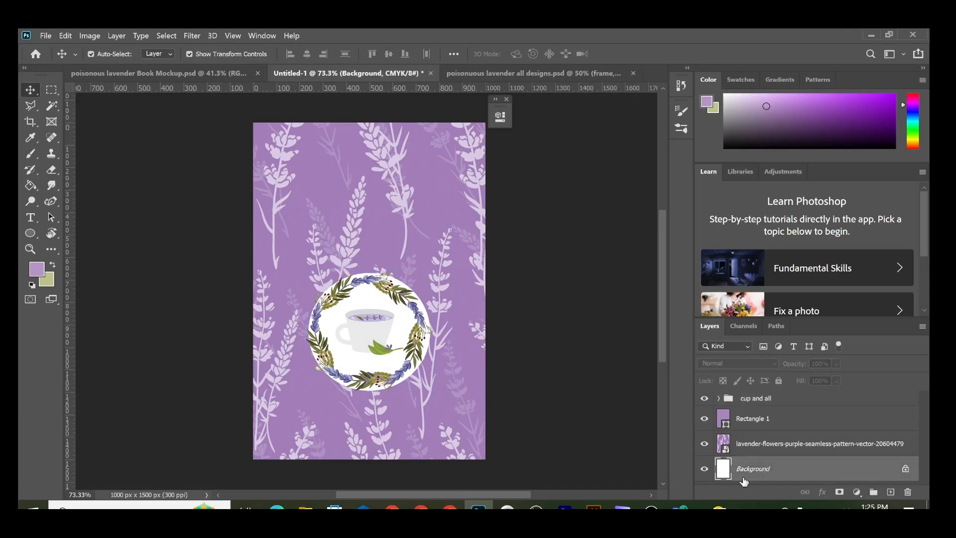
Step: Centre the Rectangle 1 overlay on the page
{"action": "left_click", "coordinate": [765, 420]}
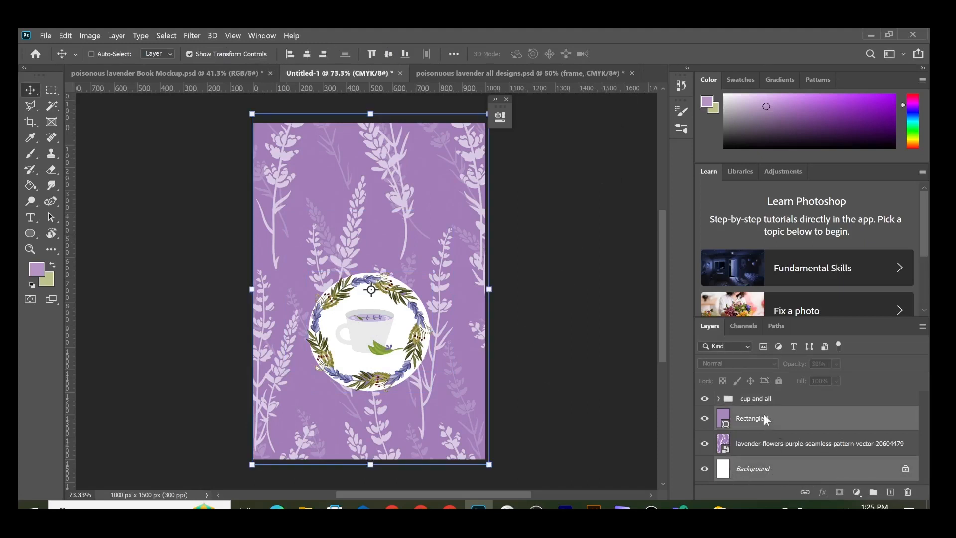
{"action": "left_click", "coordinate": [387, 54]}
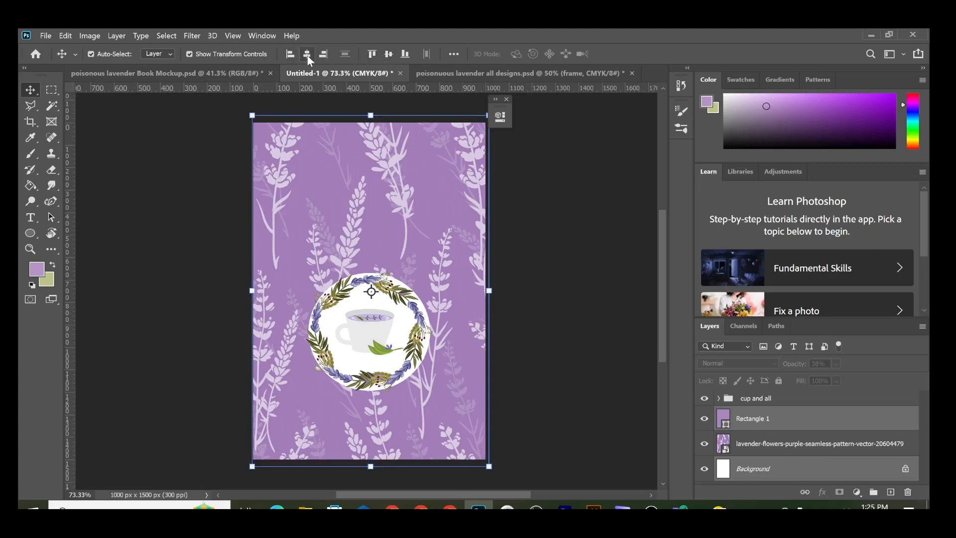
{"action": "left_click", "coordinate": [597, 350]}
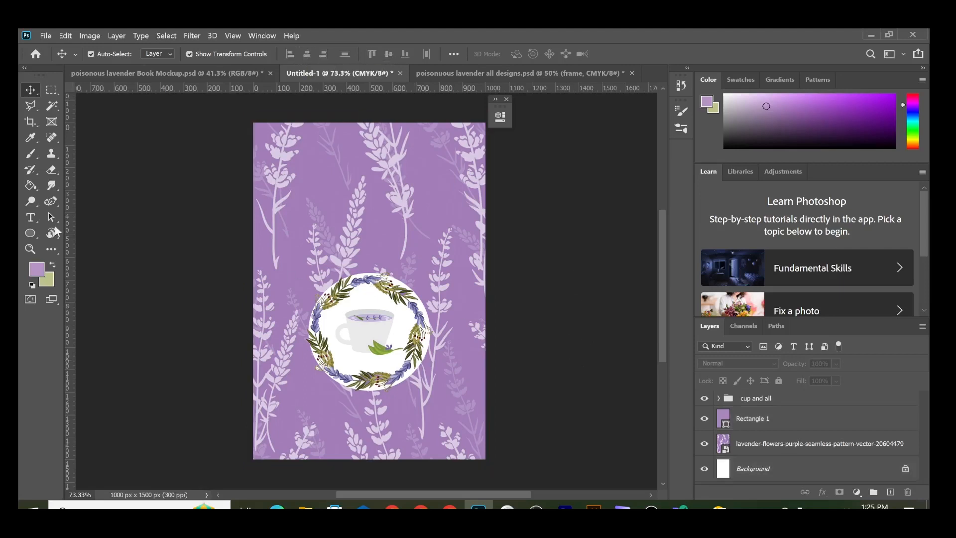
{"action": "left_click", "coordinate": [30, 233]}
Step: Draw a white 602 x 296 px rounded rectangle with no stroke above the wreath
{"action": "right_click", "coordinate": [30, 232]}
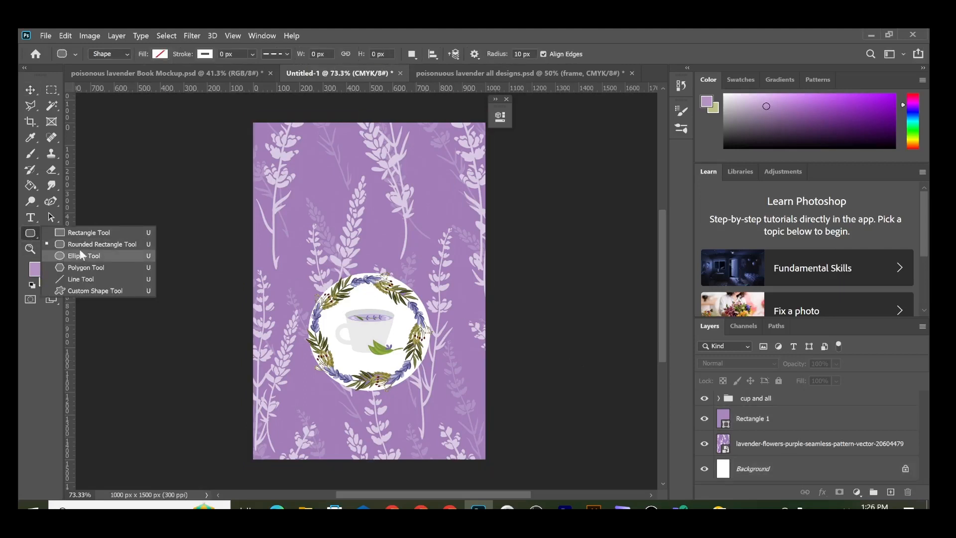
{"action": "left_click", "coordinate": [80, 243]}
{"action": "left_click_drag", "start_coordinate": [300, 184], "coordinate": [442, 250]}
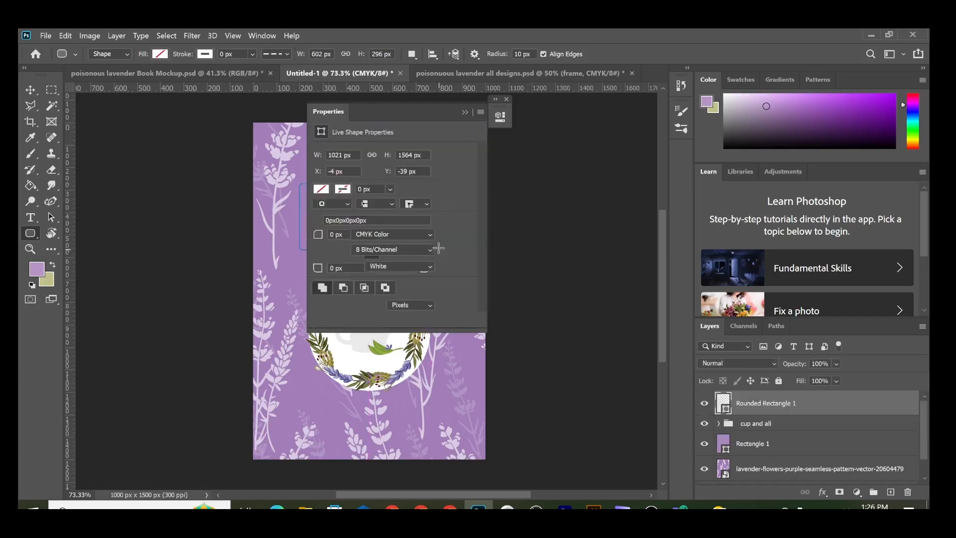
{"action": "left_click", "coordinate": [321, 188]}
{"action": "left_click", "coordinate": [322, 253]}
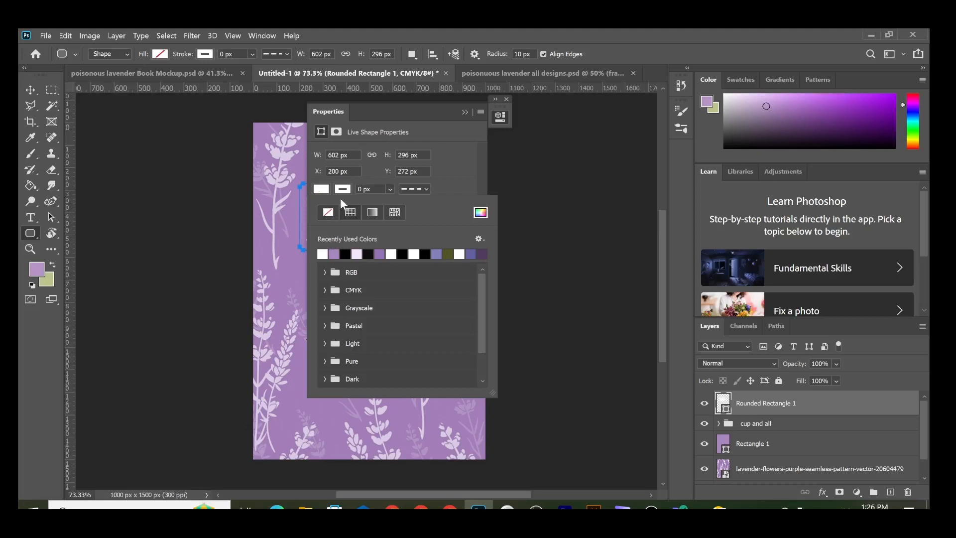
{"action": "left_click", "coordinate": [328, 213]}
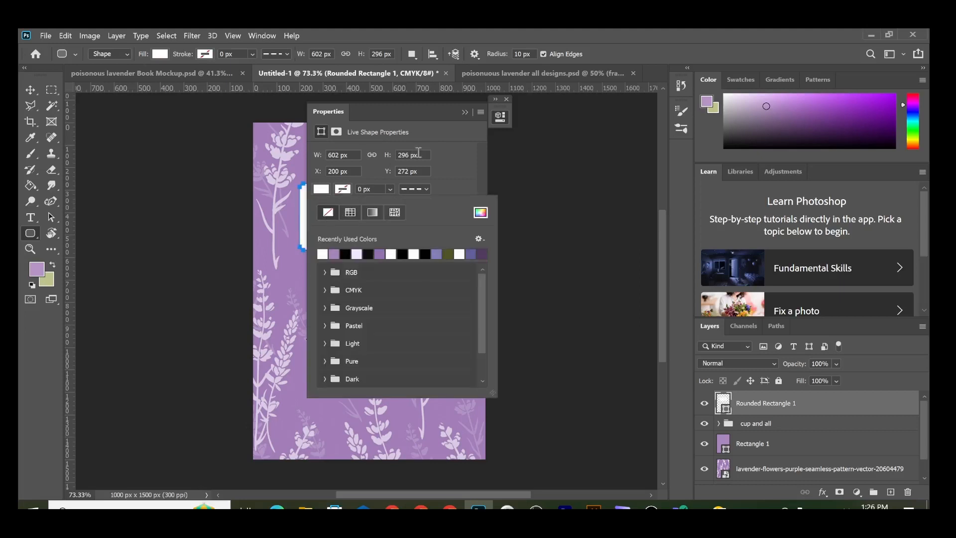
{"action": "left_click", "coordinate": [465, 113]}
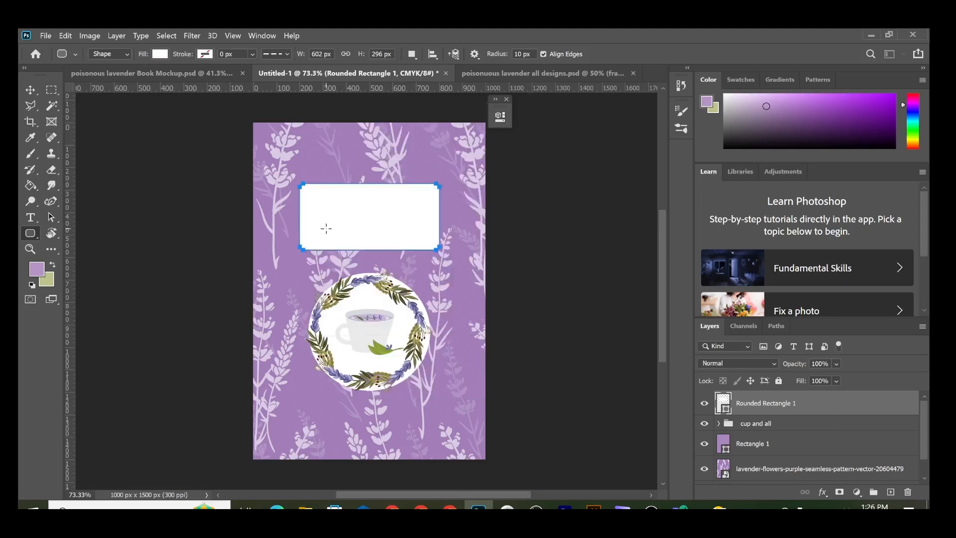
{"action": "left_click", "coordinate": [30, 92]}
{"action": "left_click", "coordinate": [138, 217]}
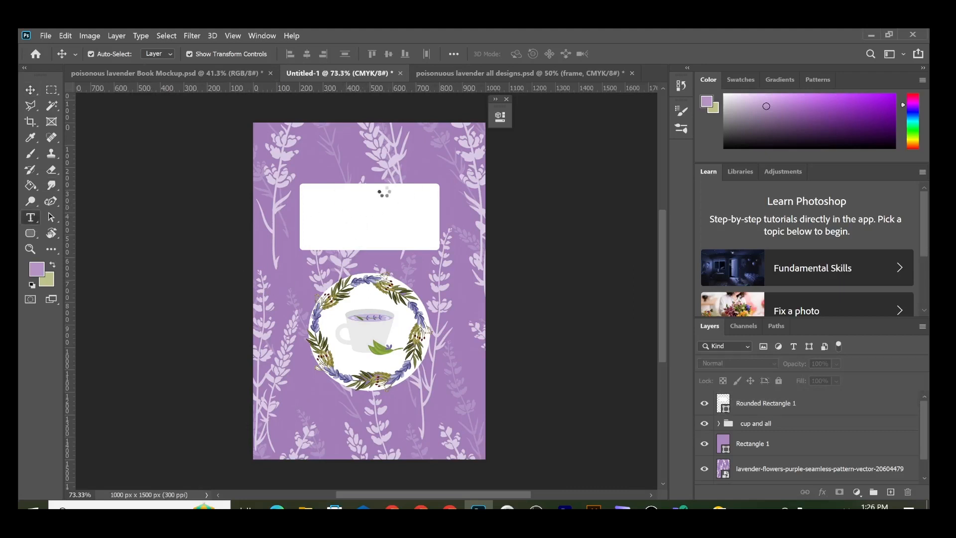
Step: Add a text line in the white box reading 'Poisonous' with a capital P
{"action": "key", "text": "t"}
{"action": "left_click", "coordinate": [336, 207]}
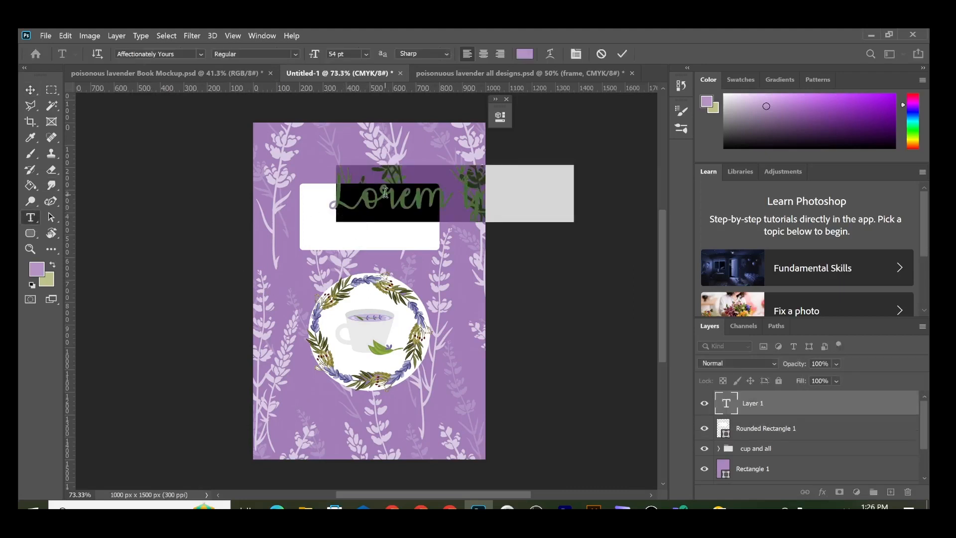
{"action": "key", "text": "BackSpace"}
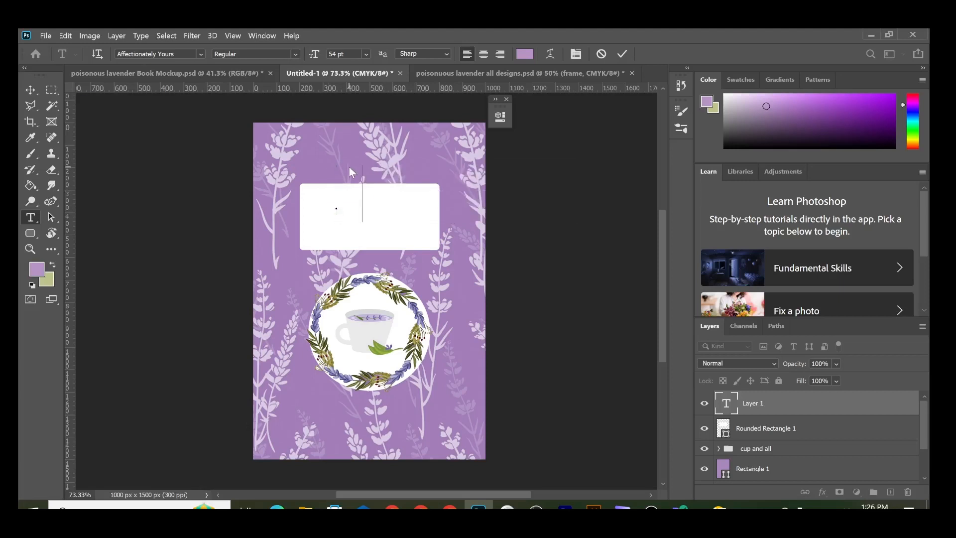
{"action": "type", "text": "poisonous"}
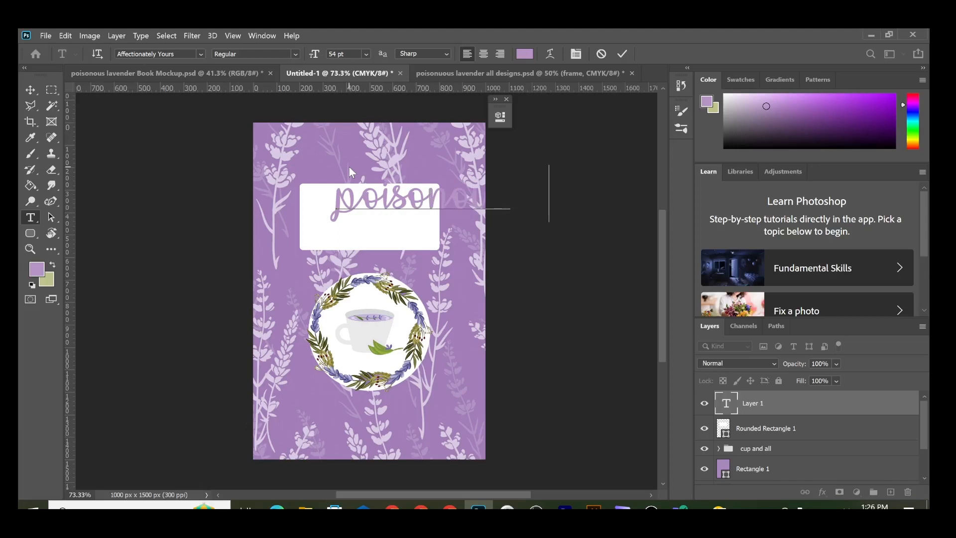
{"action": "left_click", "coordinate": [357, 197]}
{"action": "key", "text": "BackSpace"}
{"action": "type", "text": "P"}
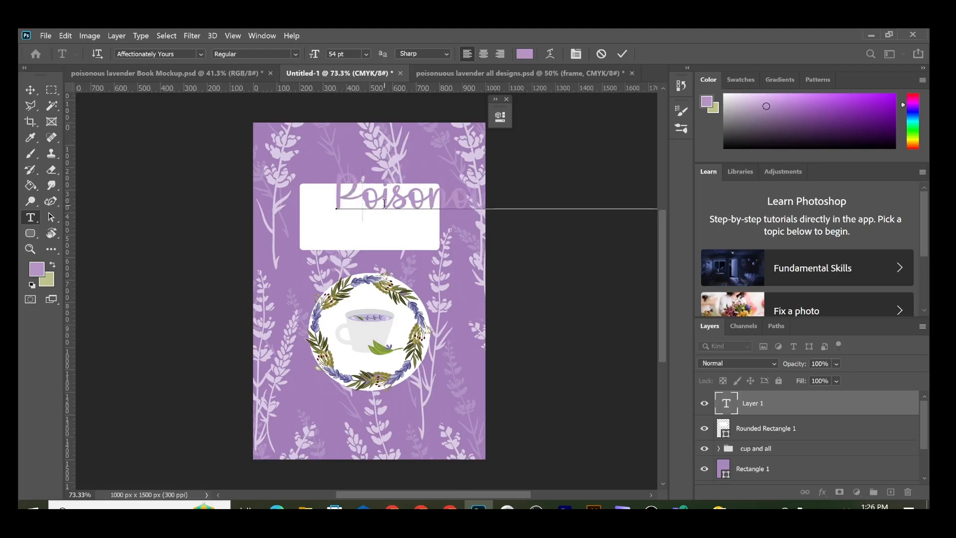
Step: Set the title font to Cheetah Kick and shift the title left within the box
{"action": "key", "text": "ctrl+a"}
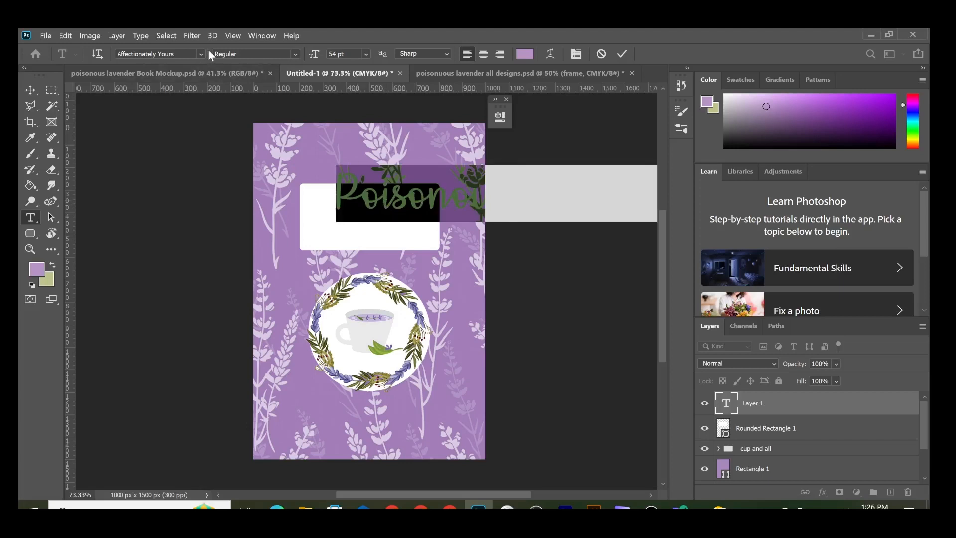
{"action": "left_click", "coordinate": [195, 55]}
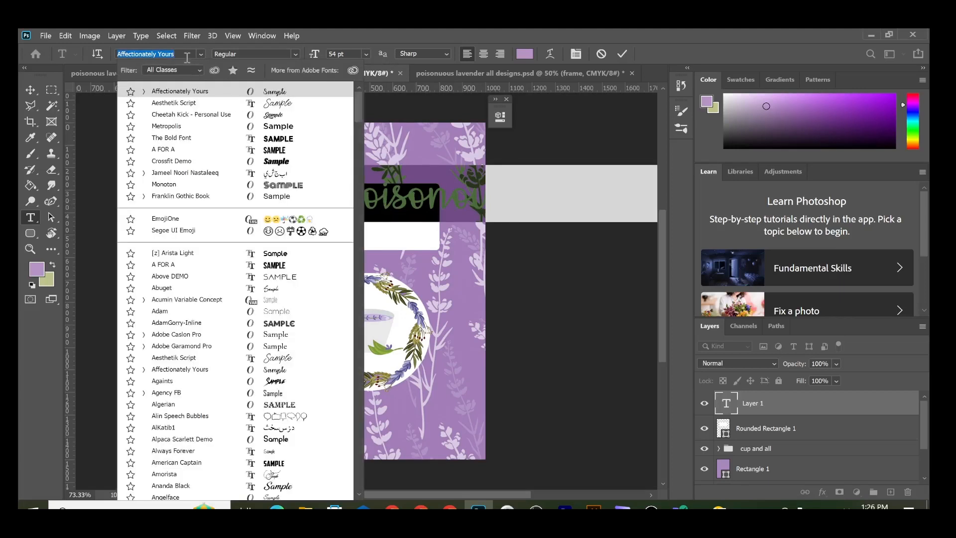
{"action": "left_click", "coordinate": [191, 114]}
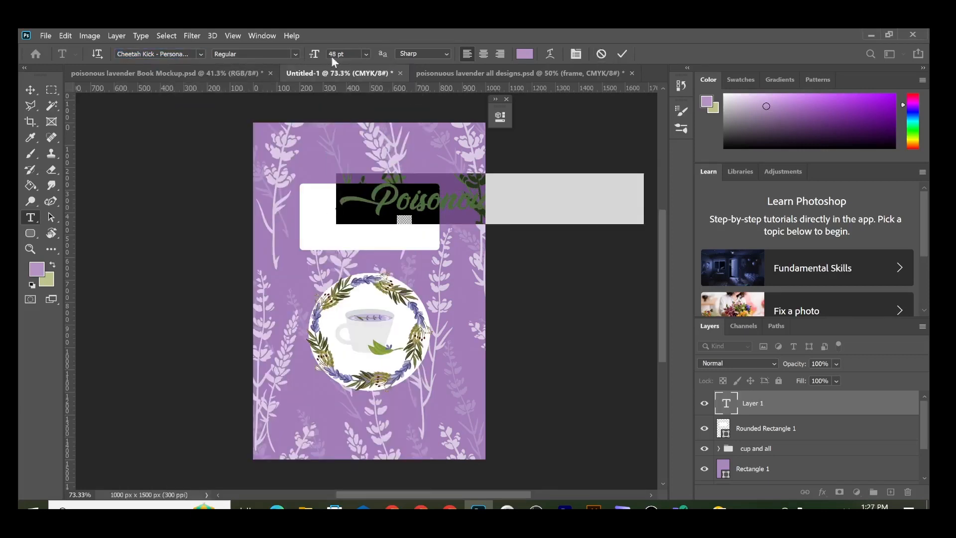
{"action": "left_click", "coordinate": [622, 53]}
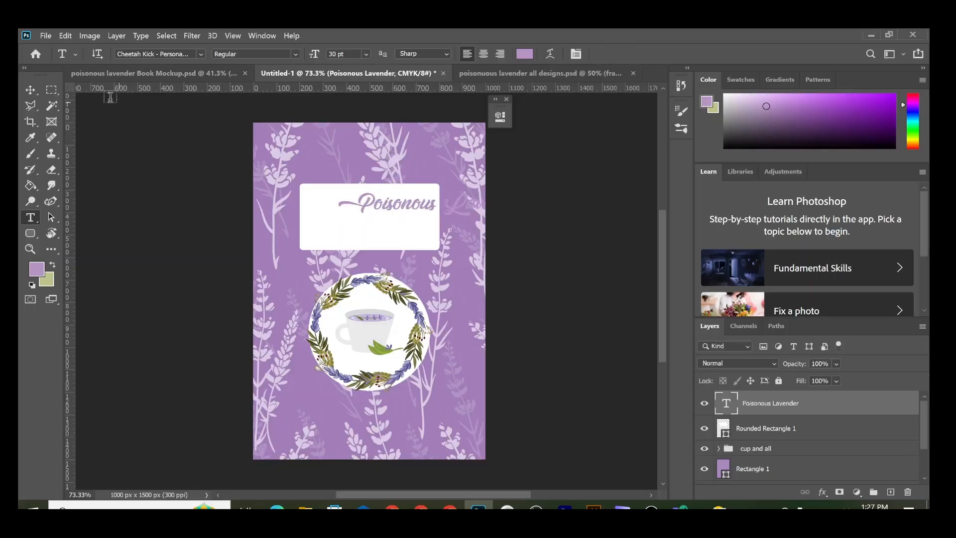
{"action": "left_click", "coordinate": [30, 92]}
{"action": "left_click_drag", "start_coordinate": [373, 207], "coordinate": [311, 206]}
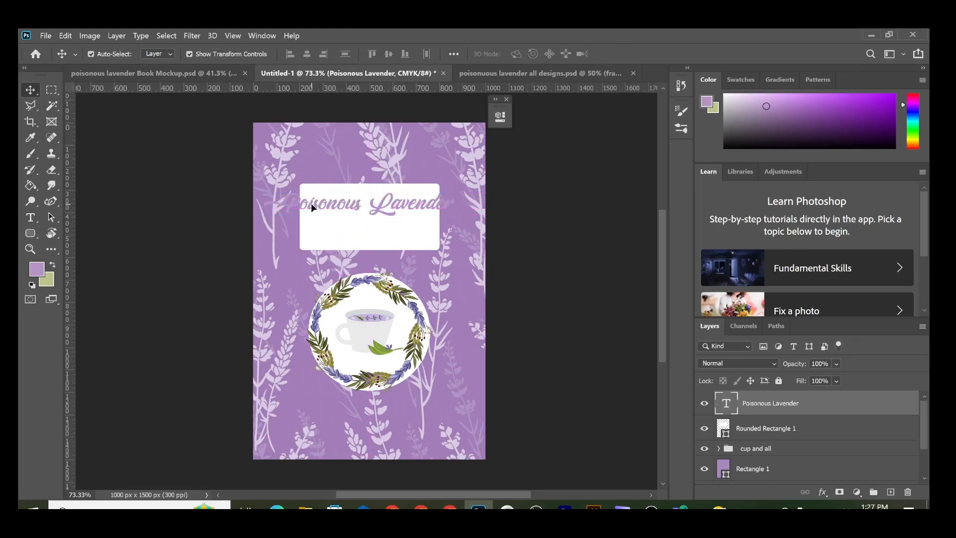
Step: Widen the white rounded rectangle to about 759 px (132.82% width)
{"action": "left_click", "coordinate": [385, 234]}
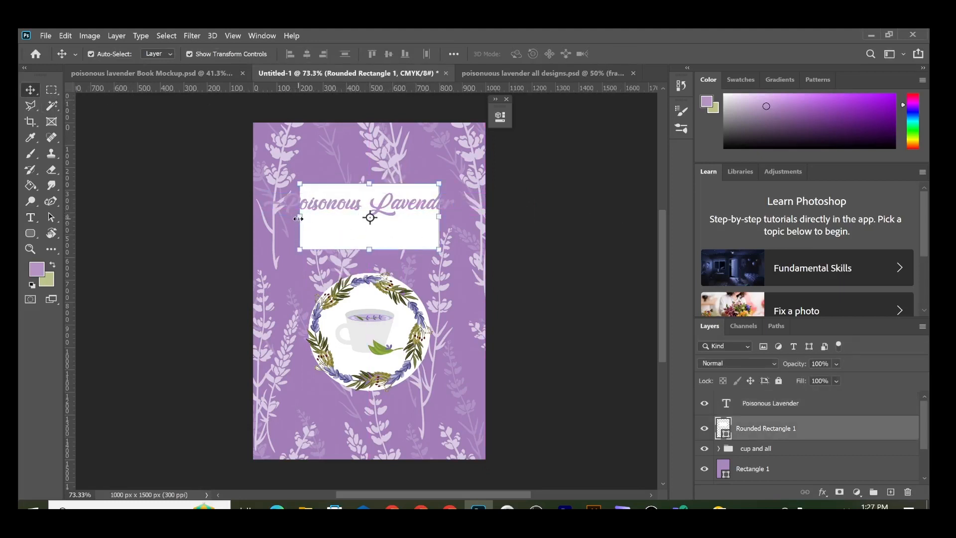
{"action": "left_click_drag", "start_coordinate": [298, 218], "coordinate": [277, 218]}
{"action": "left_click_drag", "start_coordinate": [439, 216], "coordinate": [463, 213]}
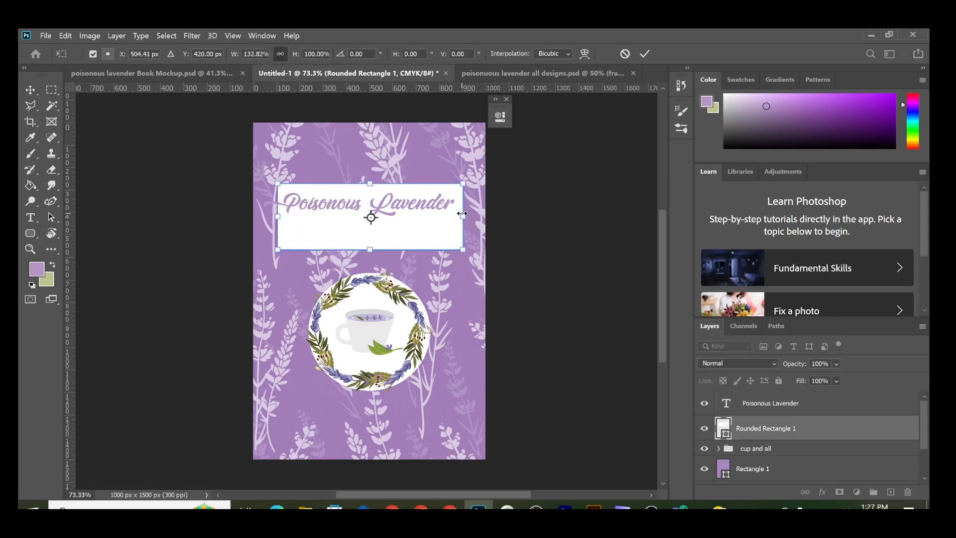
{"action": "left_click", "coordinate": [645, 53]}
Step: Shrink the Poisonous Lavender title to about 91% and reposition it inside the box
{"action": "left_click_drag", "start_coordinate": [296, 204], "coordinate": [304, 206]}
{"action": "left_click_drag", "start_coordinate": [460, 192], "coordinate": [452, 188]}
{"action": "left_click", "coordinate": [640, 55]}
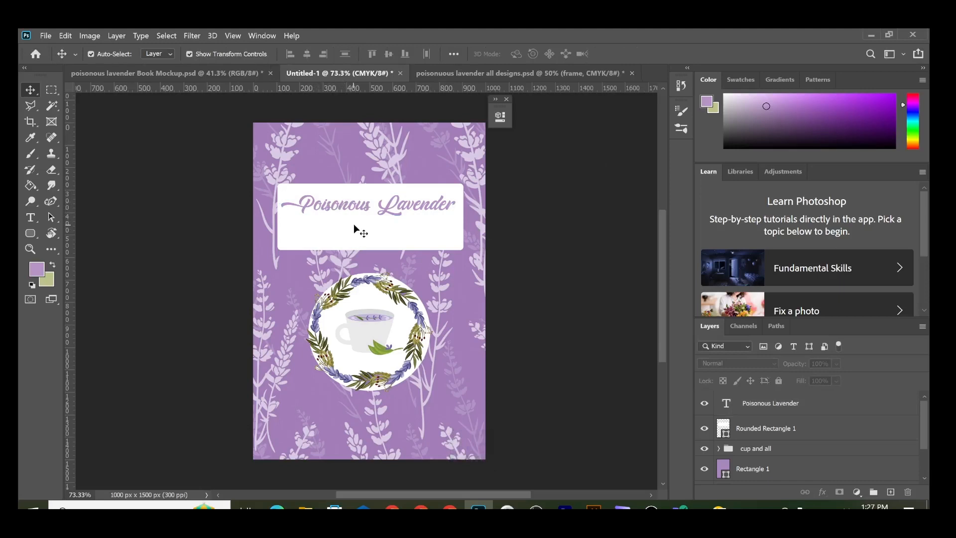
Step: Colour the word 'Poisonous' with the dark olive sampled from the wreath leaves
{"action": "left_click", "coordinate": [30, 218]}
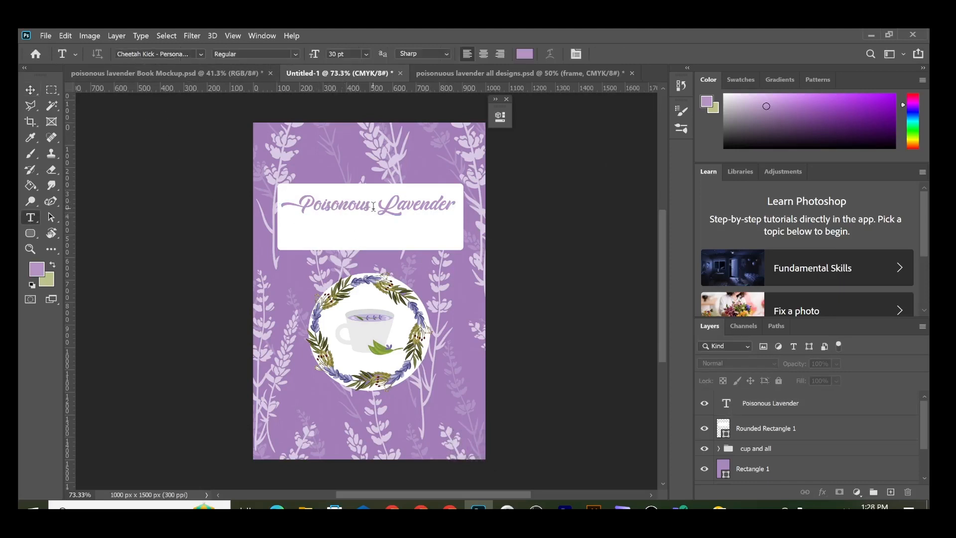
{"action": "left_click_drag", "start_coordinate": [371, 205], "coordinate": [288, 205]}
{"action": "left_click", "coordinate": [524, 54]}
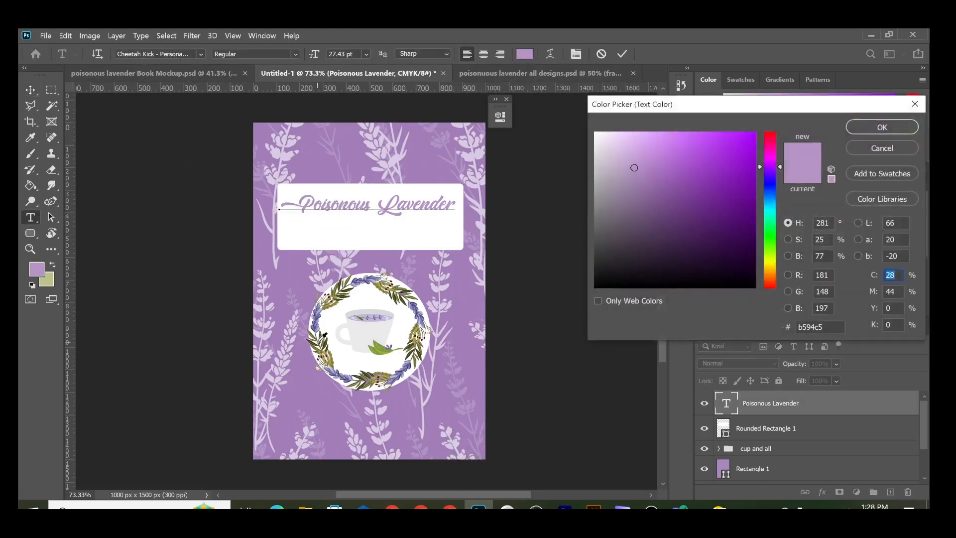
{"action": "left_click", "coordinate": [324, 335]}
{"action": "left_click", "coordinate": [881, 126]}
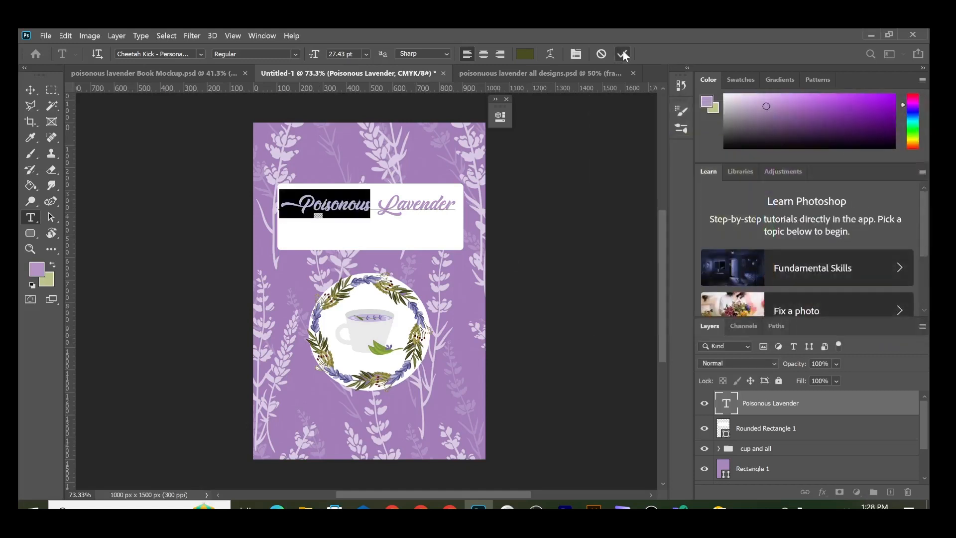
Step: Make 'Lavender' a darker purple sampled from the cover and commit the title edit
{"action": "left_click_drag", "start_coordinate": [377, 205], "coordinate": [455, 205]}
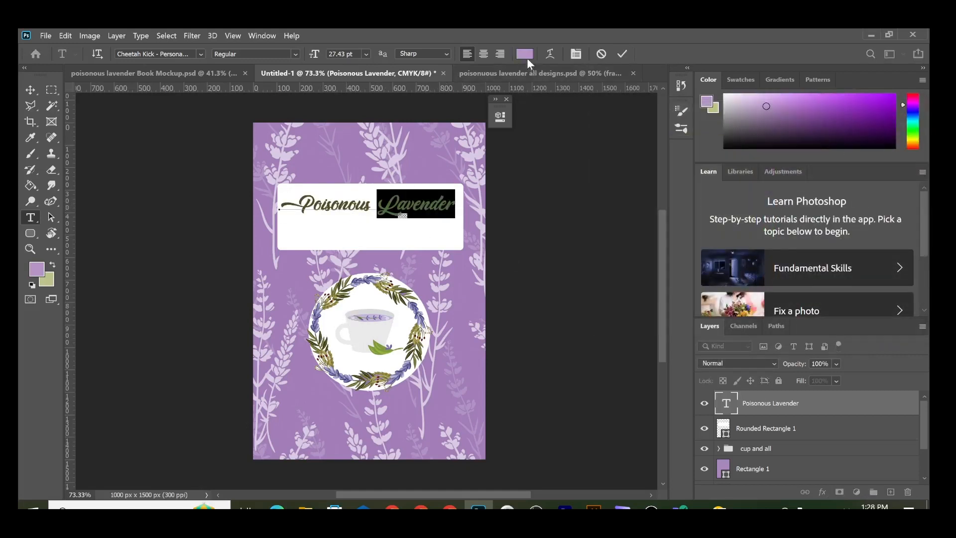
{"action": "left_click", "coordinate": [526, 55]}
{"action": "left_click", "coordinate": [306, 272]}
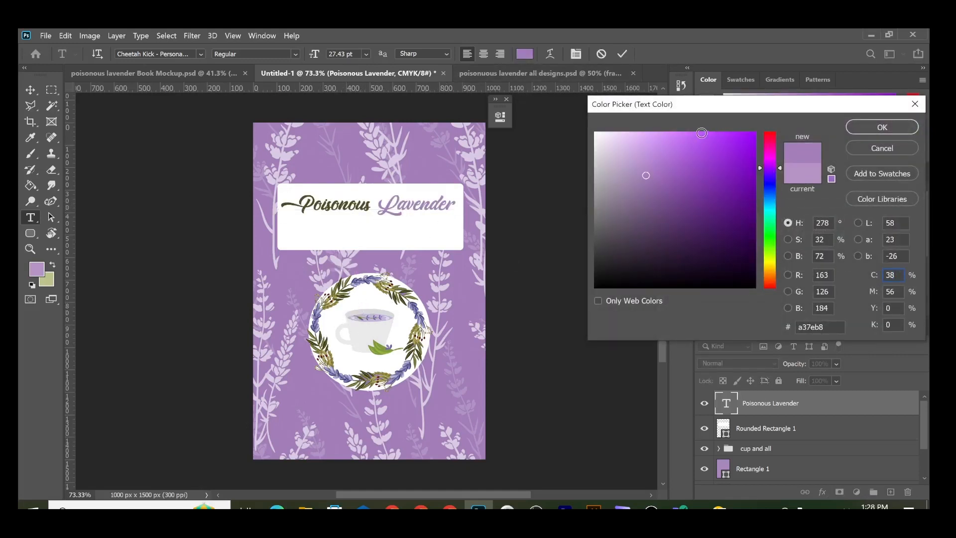
{"action": "left_click", "coordinate": [876, 128]}
{"action": "left_click", "coordinate": [622, 53]}
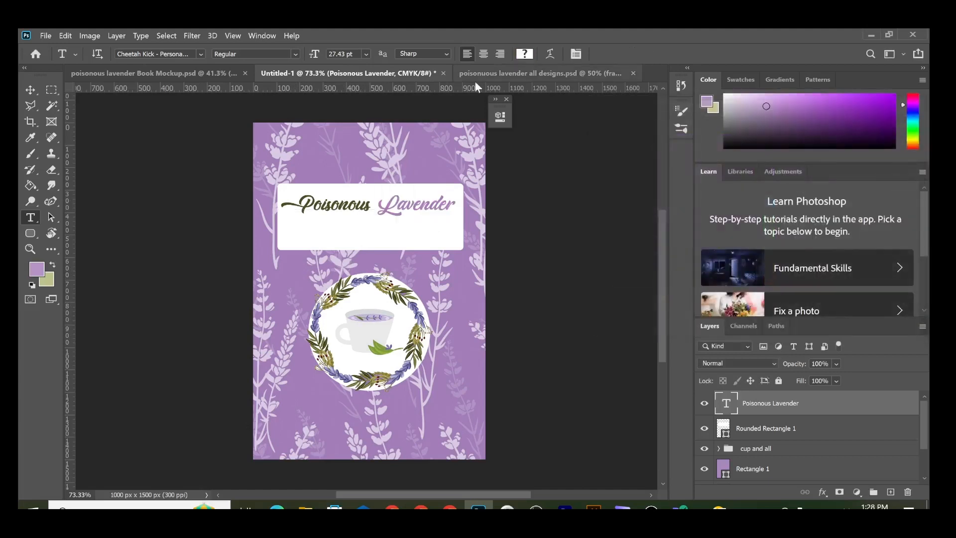
Step: Return to the Move tool and select the Poisonous Lavender title layer
{"action": "left_click", "coordinate": [30, 90]}
{"action": "left_click", "coordinate": [141, 217]}
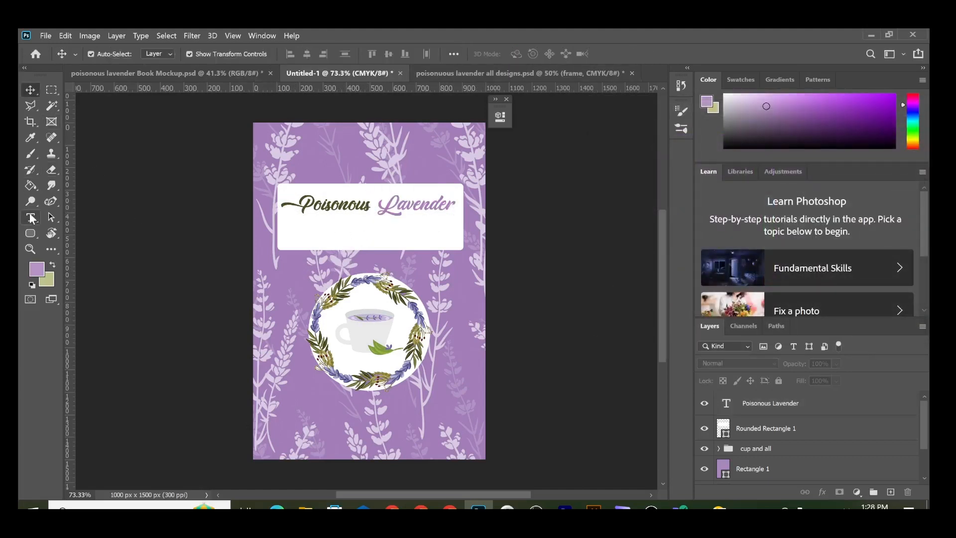
{"action": "left_click", "coordinate": [341, 209]}
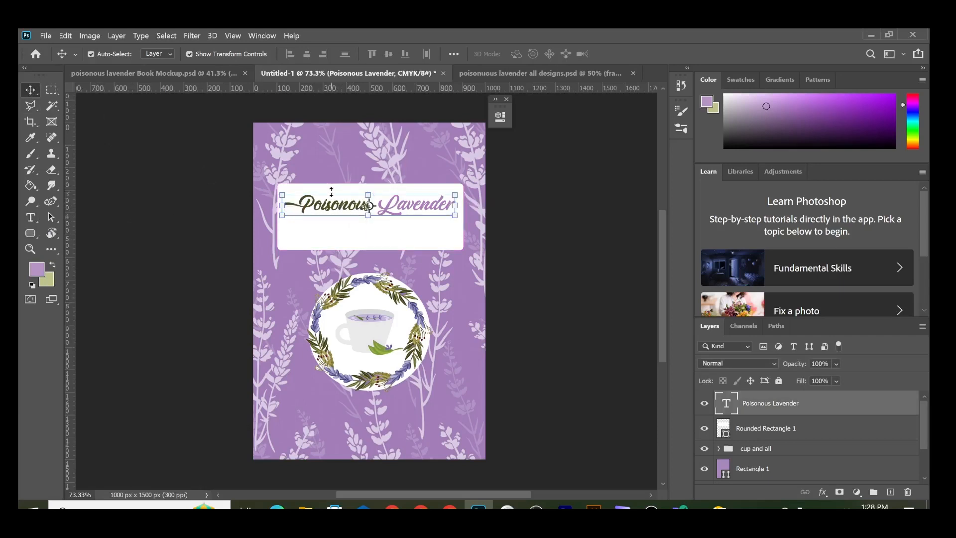
Step: Duplicate the title layer, nudge the copy below it, and clear its text
{"action": "key", "text": "ctrl+j"}
{"action": "key", "text": "shift+Down"}
{"action": "key", "text": "shift+Down"}
{"action": "key", "text": "shift+Down"}
{"action": "key", "text": "shift+Down"}
{"action": "key", "text": "shift+Down"}
{"action": "key", "text": "shift+Down"}
{"action": "key", "text": "shift+Down"}
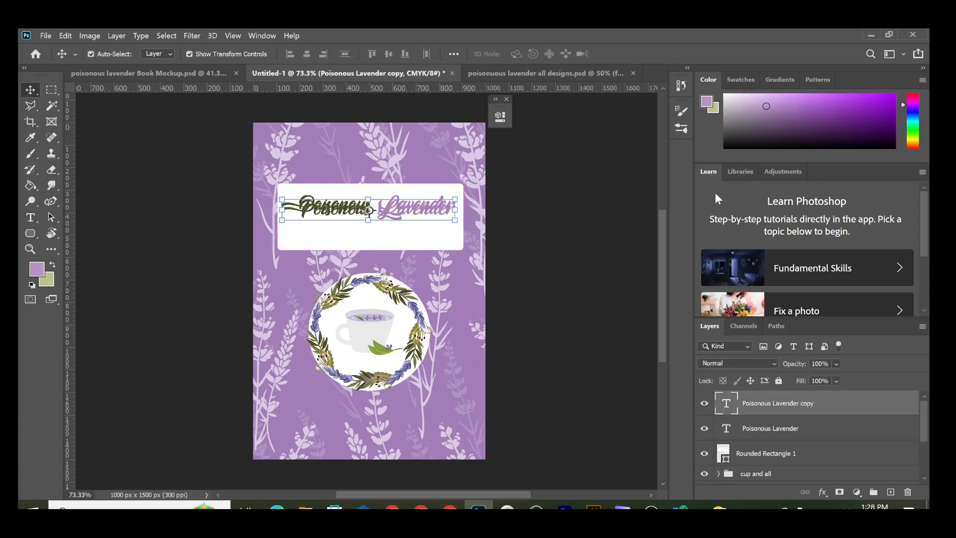
{"action": "double_click", "coordinate": [394, 229]}
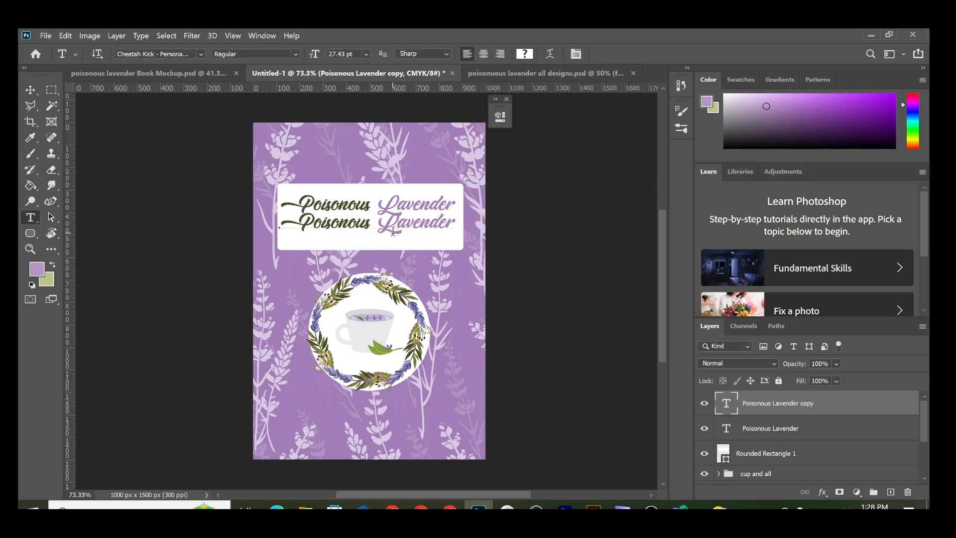
{"action": "key", "text": "ctrl+a"}
{"action": "key", "text": "BackSpace"}
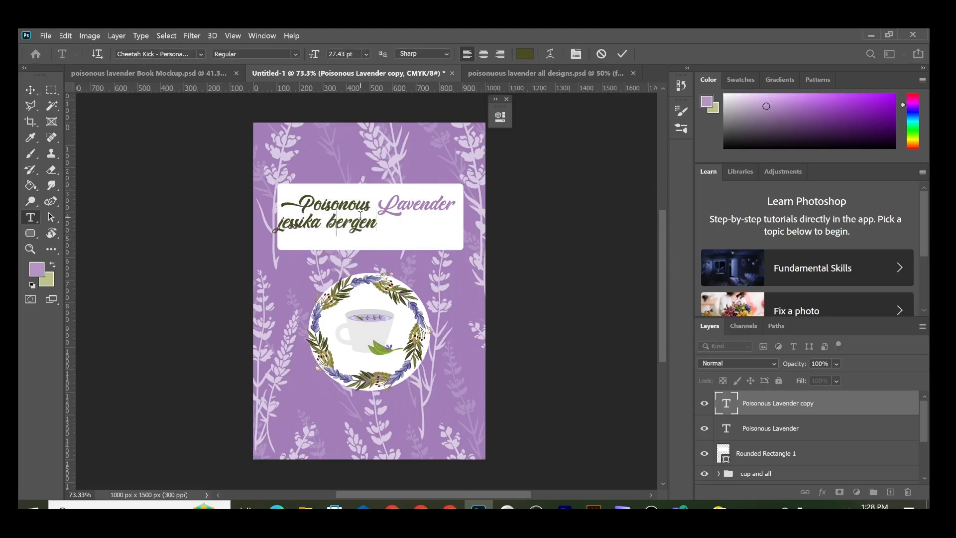
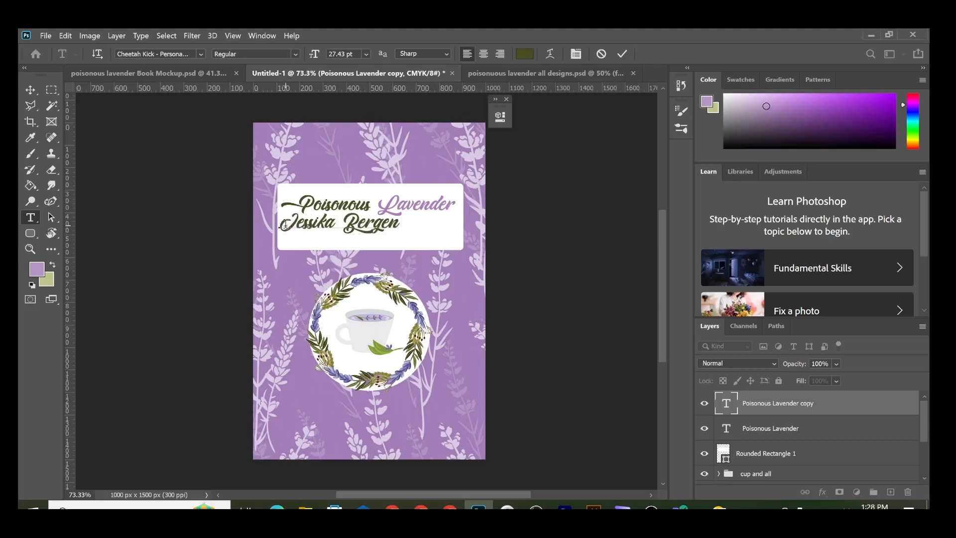
Step: Type the author's full name with capitalised initials and commit the text
{"action": "left_click", "coordinate": [622, 54]}
{"action": "left_click", "coordinate": [30, 90]}
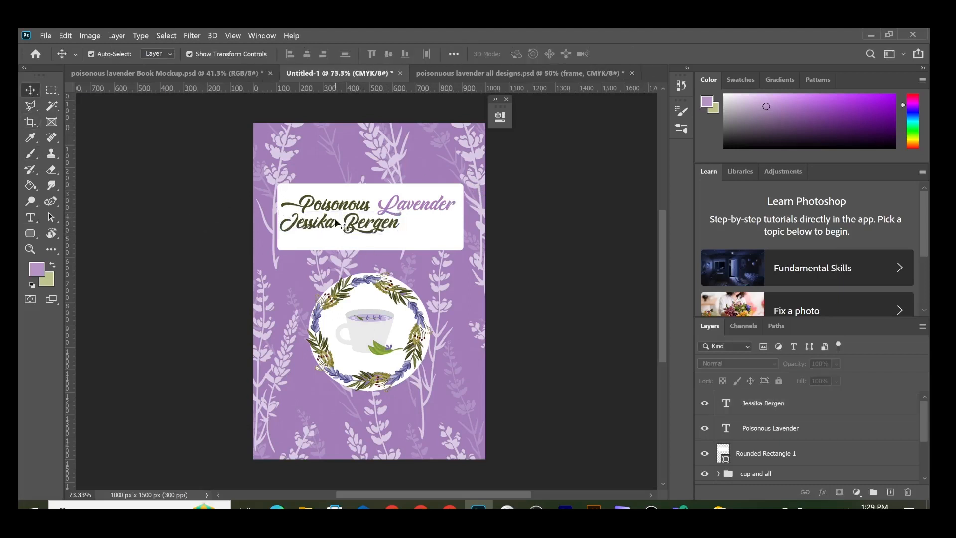
Step: Move the author's name right and scale it down to 74.02%
{"action": "left_click_drag", "start_coordinate": [319, 222], "coordinate": [348, 229]}
{"action": "left_click_drag", "start_coordinate": [428, 220], "coordinate": [363, 227]}
{"action": "left_click", "coordinate": [603, 152]}
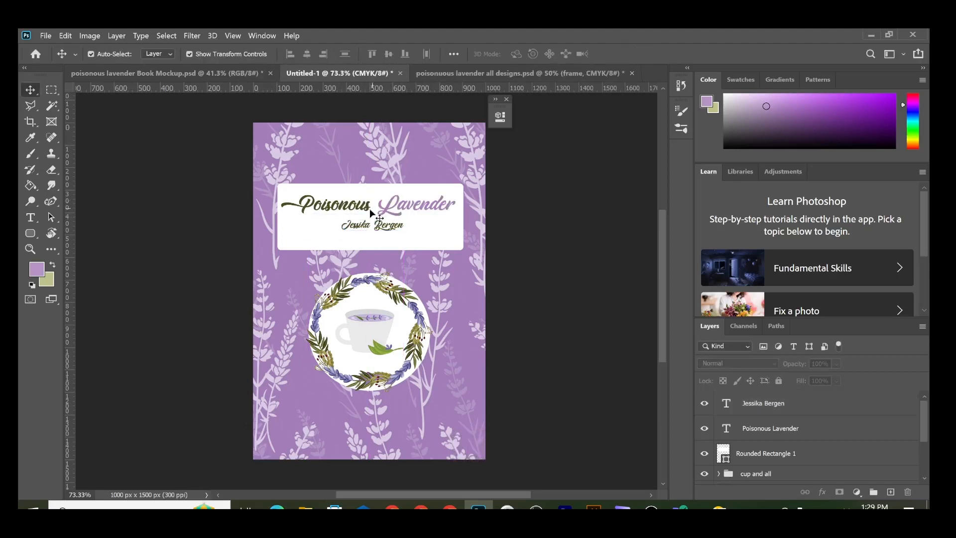
Step: Vertically centre the title in the white box and centre the author's name beneath it
{"action": "left_click", "coordinate": [369, 208]}
{"action": "left_click", "coordinate": [354, 207], "text": "shift"}
{"action": "left_click", "coordinate": [388, 54]}
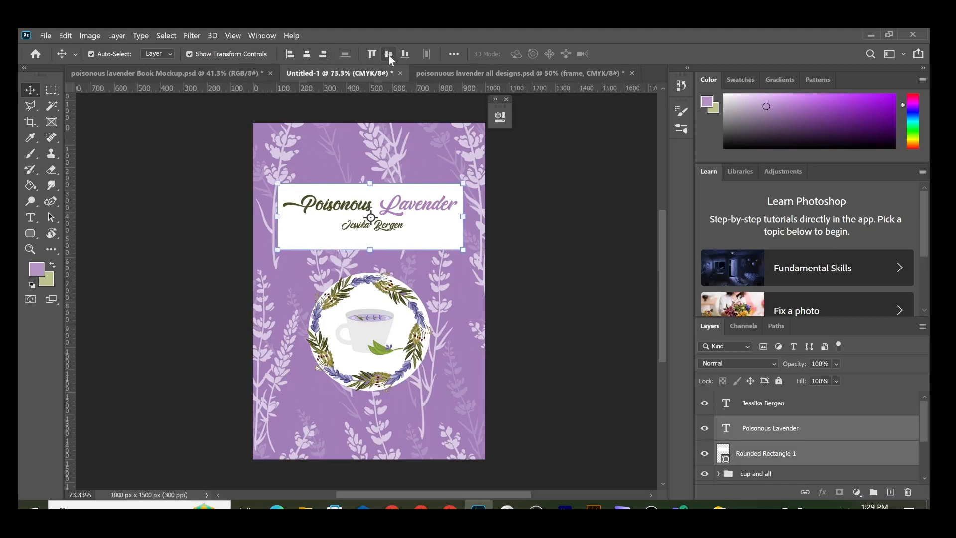
{"action": "left_click", "coordinate": [587, 188]}
{"action": "left_click_drag", "start_coordinate": [373, 230], "coordinate": [373, 242]}
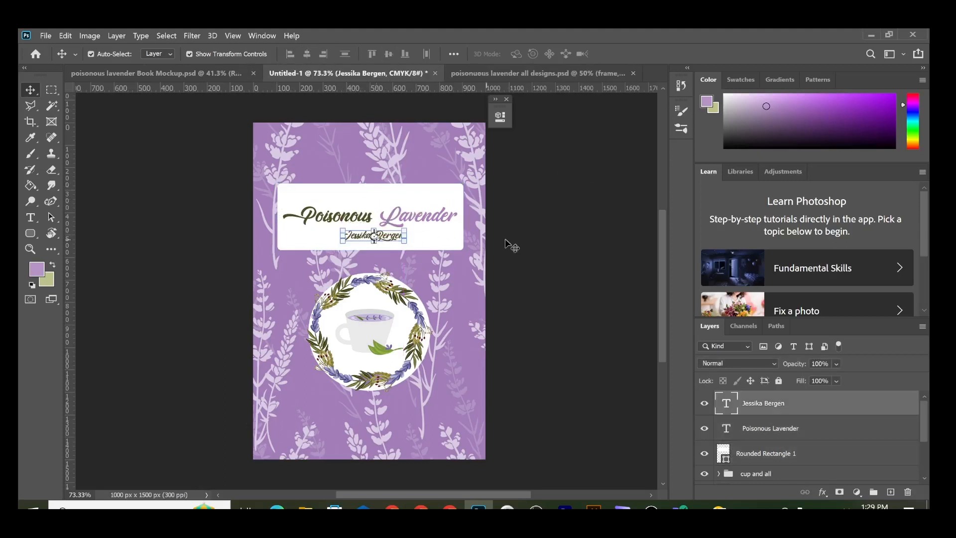
{"action": "left_click", "coordinate": [567, 243]}
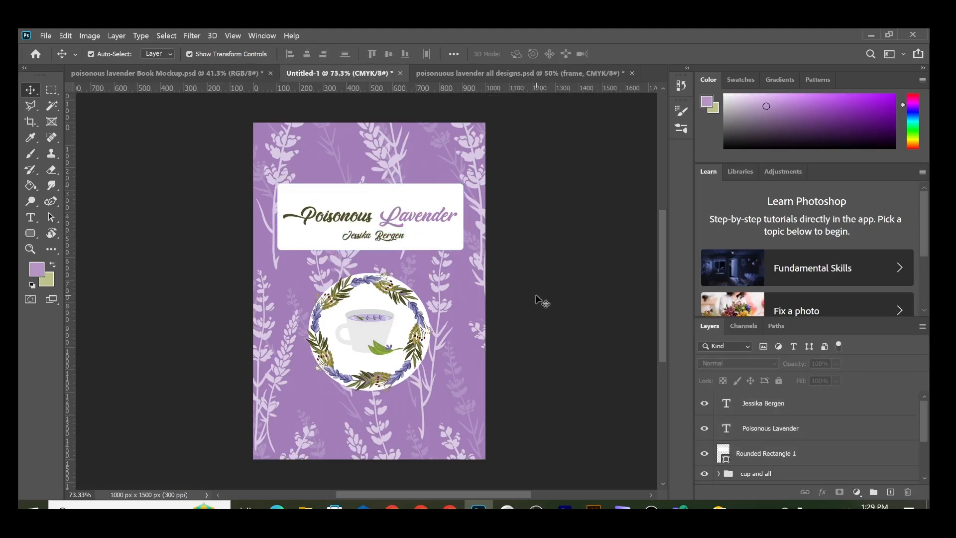
{"action": "left_click", "coordinate": [339, 323]}
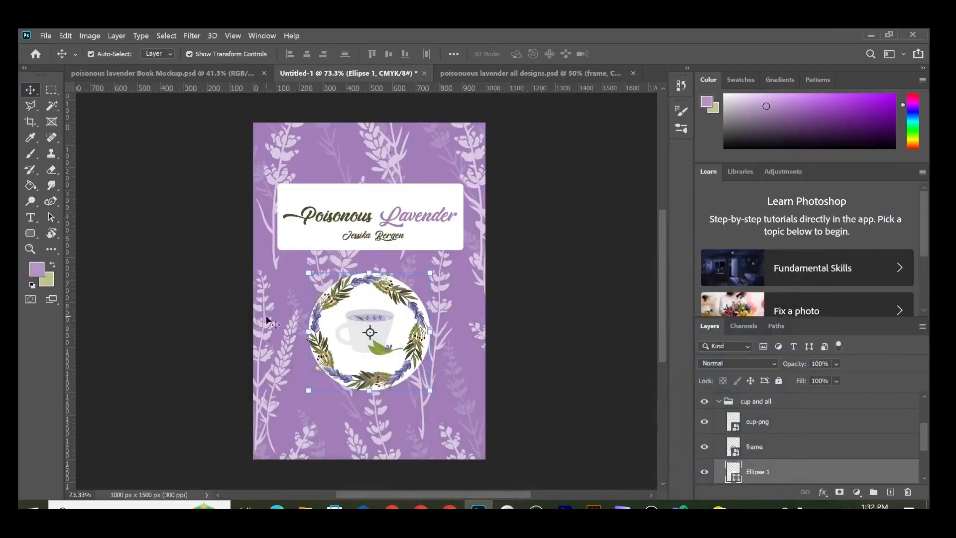
Step: Scale the white circle (Ellipse 1) behind the wreath up to 107.28%
{"action": "left_click", "coordinate": [177, 304]}
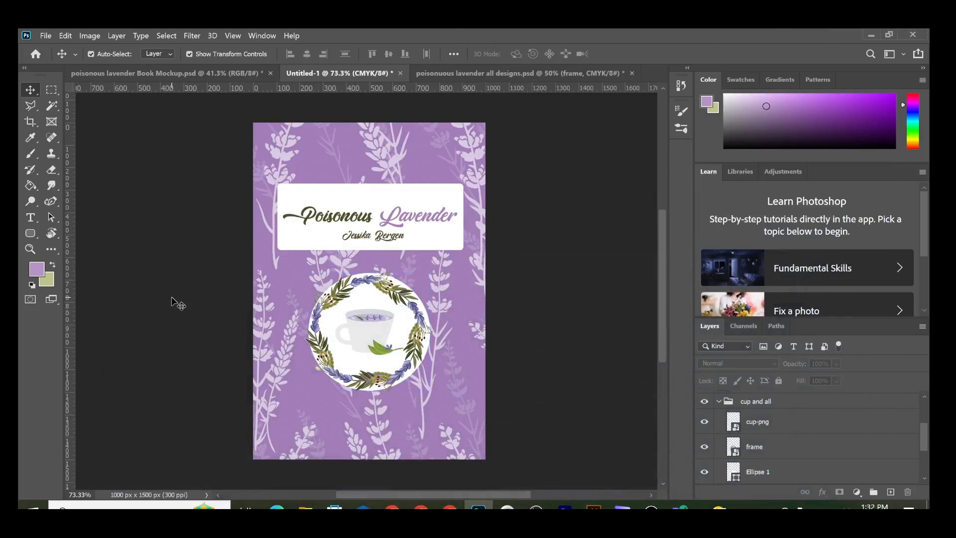
{"action": "left_click", "coordinate": [333, 314]}
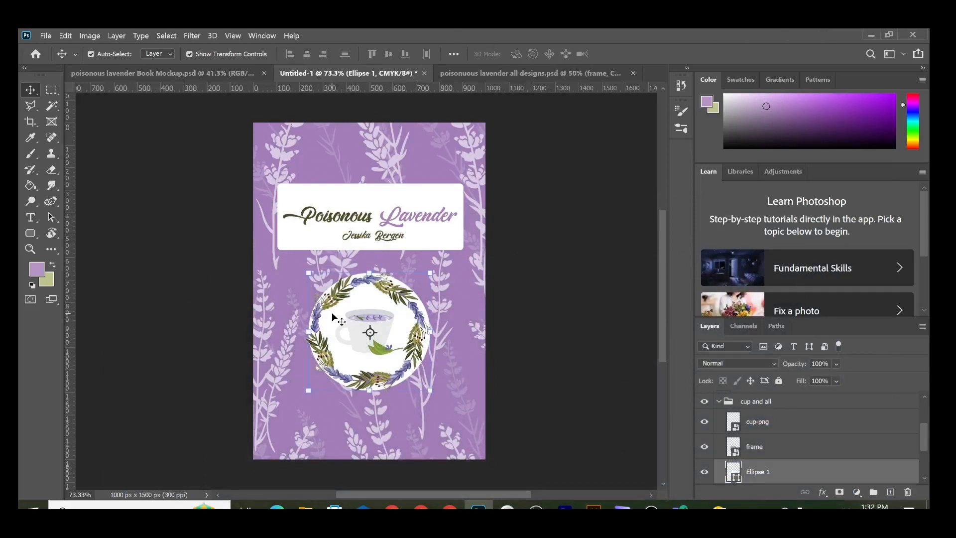
{"action": "left_click_drag", "start_coordinate": [431, 271], "coordinate": [437, 266]}
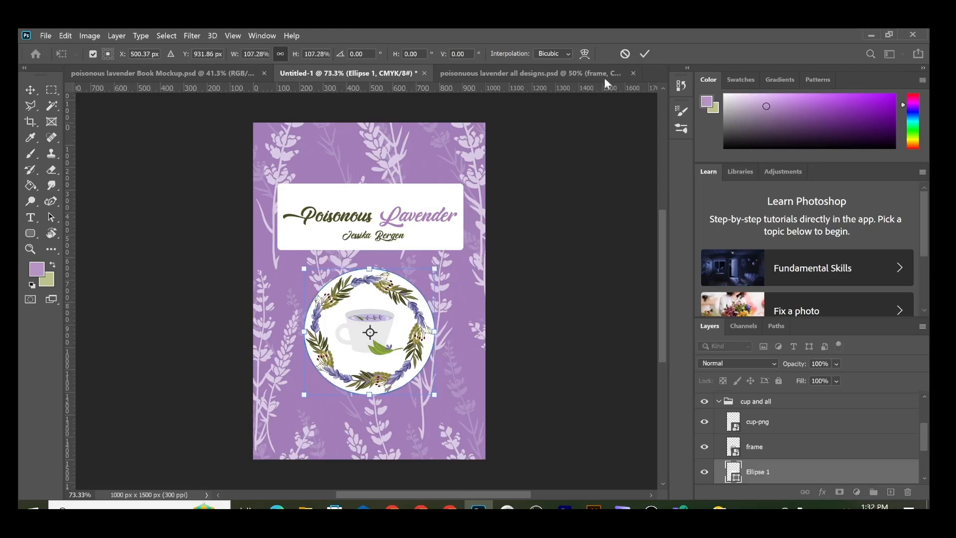
{"action": "left_click", "coordinate": [629, 213]}
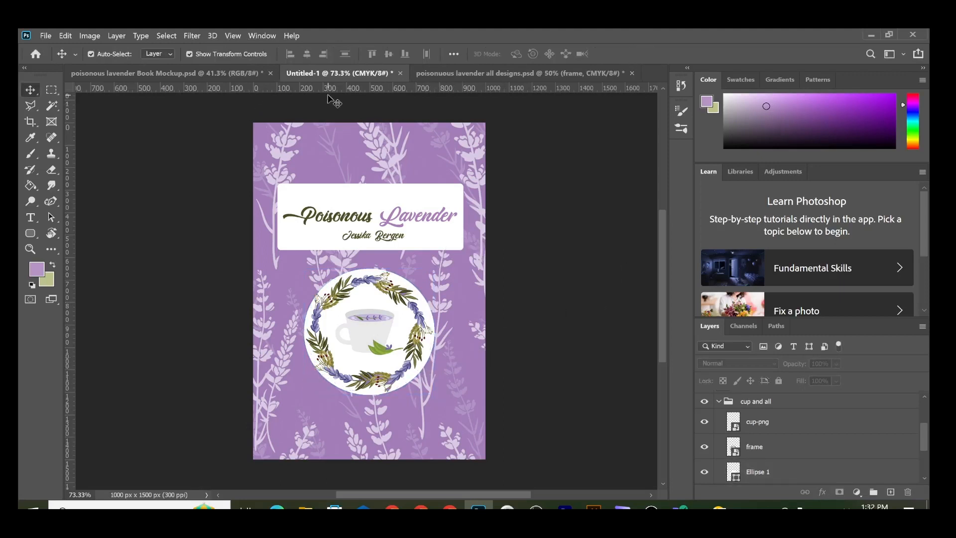
{"action": "left_click", "coordinate": [45, 36]}
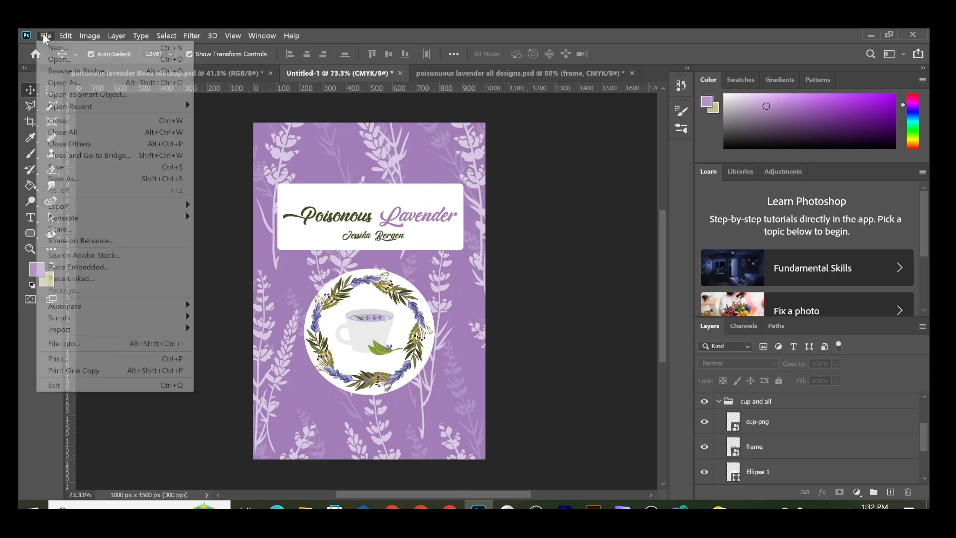
Step: Create a new 1000 x 1500 px document, Untitled-2
{"action": "key", "text": "Escape"}
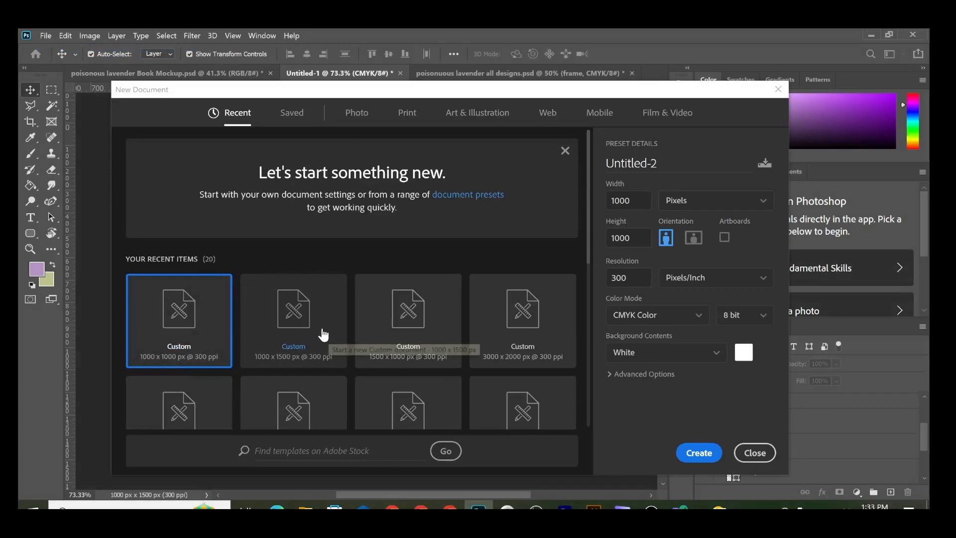
{"action": "left_click", "coordinate": [324, 338]}
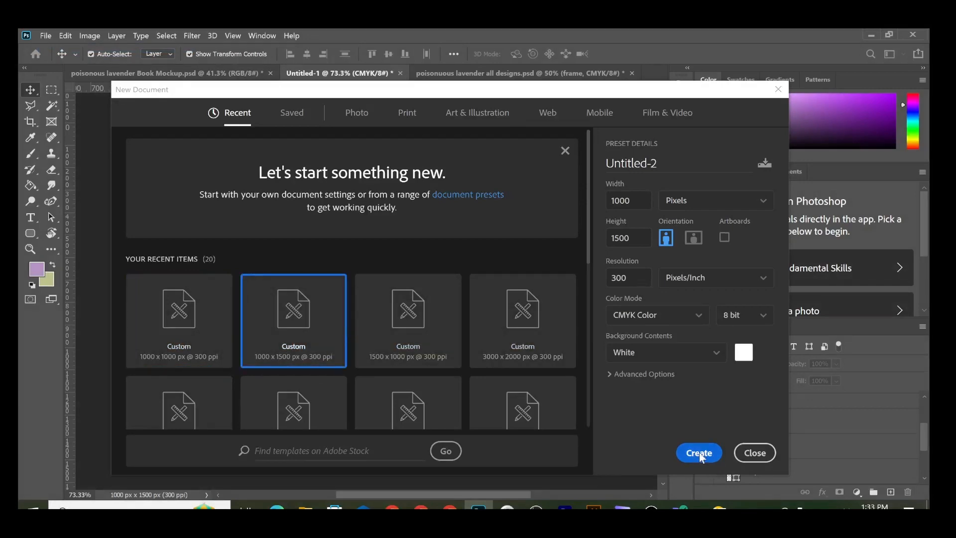
{"action": "left_click", "coordinate": [699, 452]}
Step: Copy the lavender pattern and Rectangle 1 layers into Untitled-2
{"action": "left_click", "coordinate": [288, 73]}
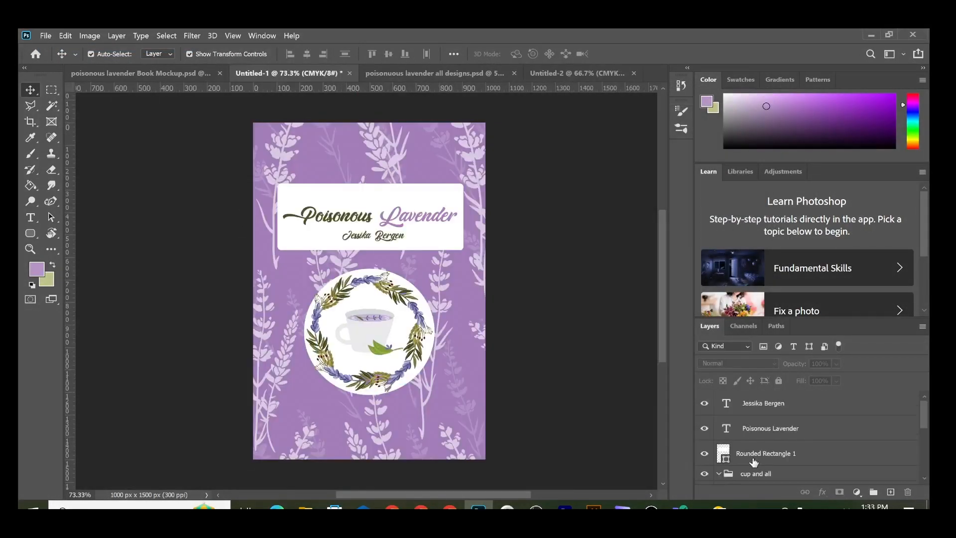
{"action": "left_click", "coordinate": [756, 457]}
{"action": "left_click_drag", "start_coordinate": [918, 411], "coordinate": [927, 482]}
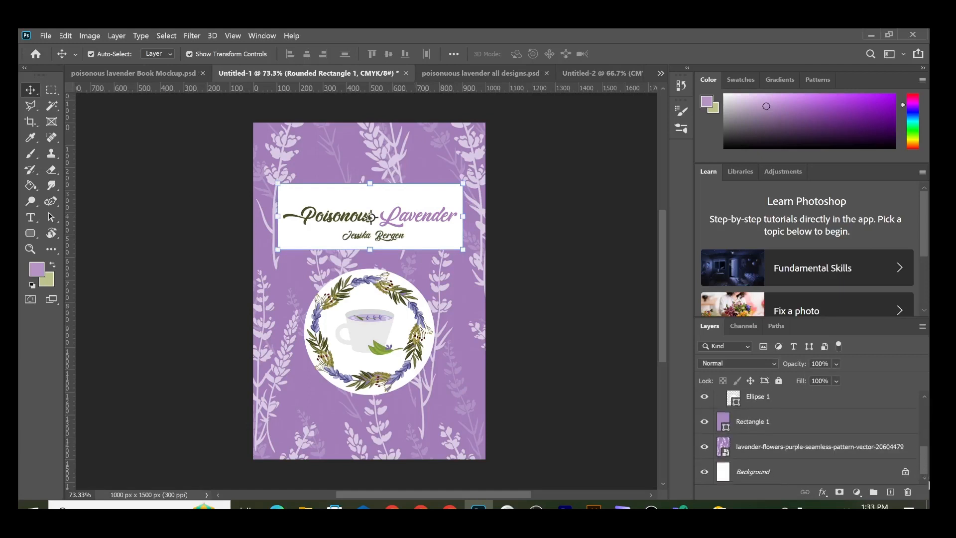
{"action": "left_click", "coordinate": [771, 453]}
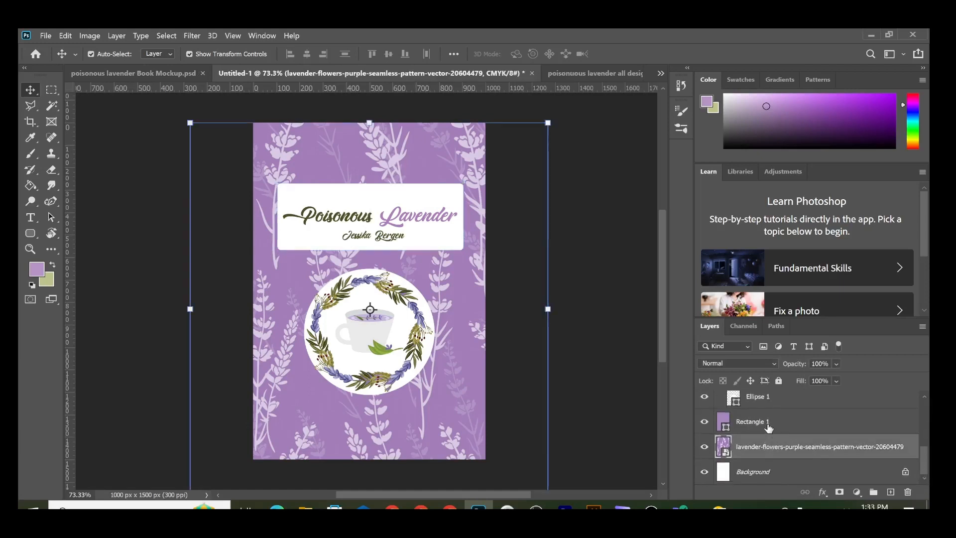
{"action": "left_click", "coordinate": [768, 428], "text": "shift"}
{"action": "left_click_drag", "start_coordinate": [768, 428], "coordinate": [389, 260]}
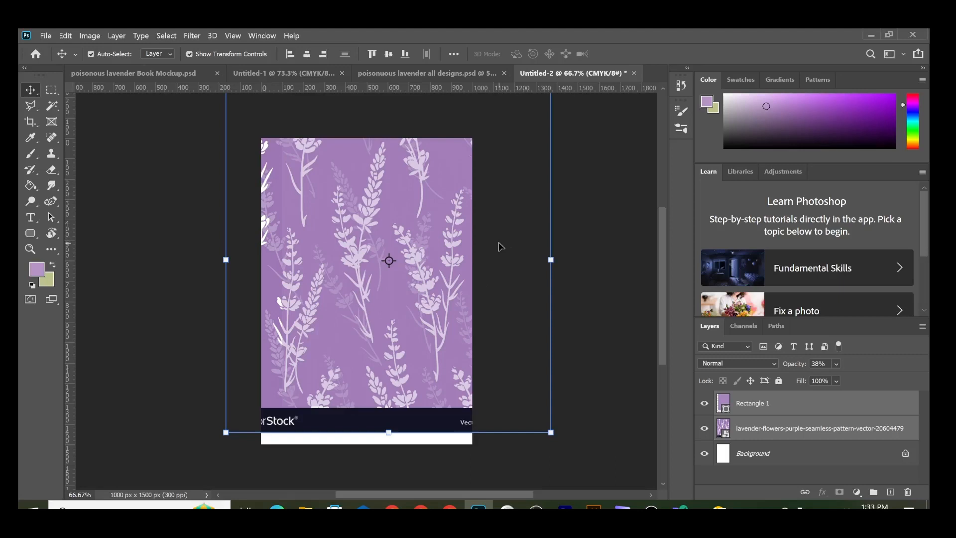
Step: Decline the Sticky Keys prompt and apply the pending pattern transform
{"action": "key", "text": "shift"}
{"action": "key", "text": "shift"}
{"action": "key", "text": "shift"}
{"action": "key", "text": "shift"}
{"action": "key", "text": "shift"}
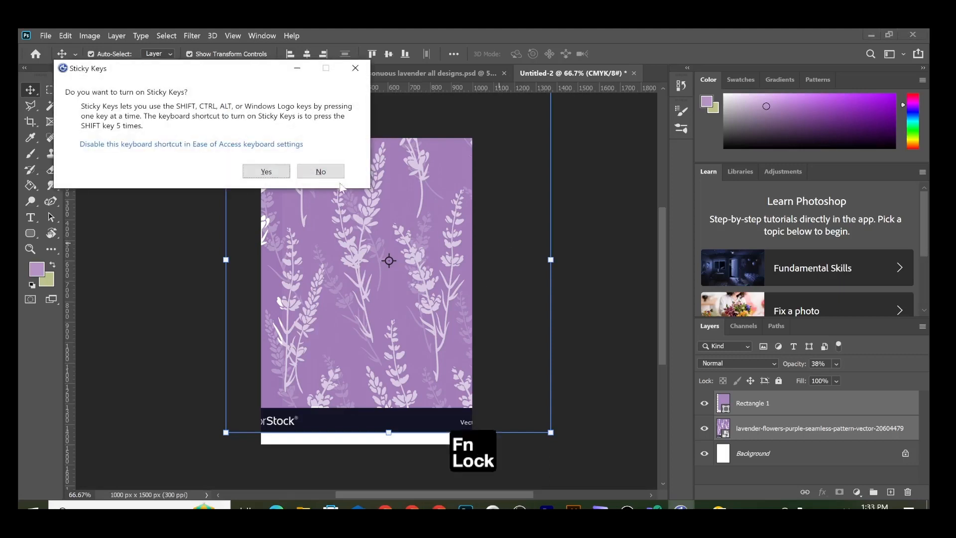
{"action": "left_click", "coordinate": [321, 172]}
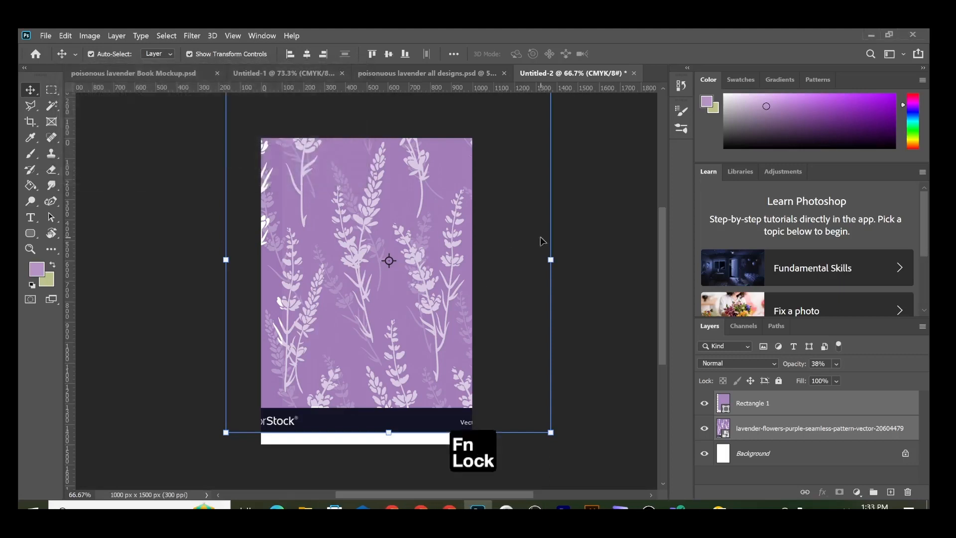
{"action": "key", "text": "Escape"}
{"action": "left_click", "coordinate": [45, 35]}
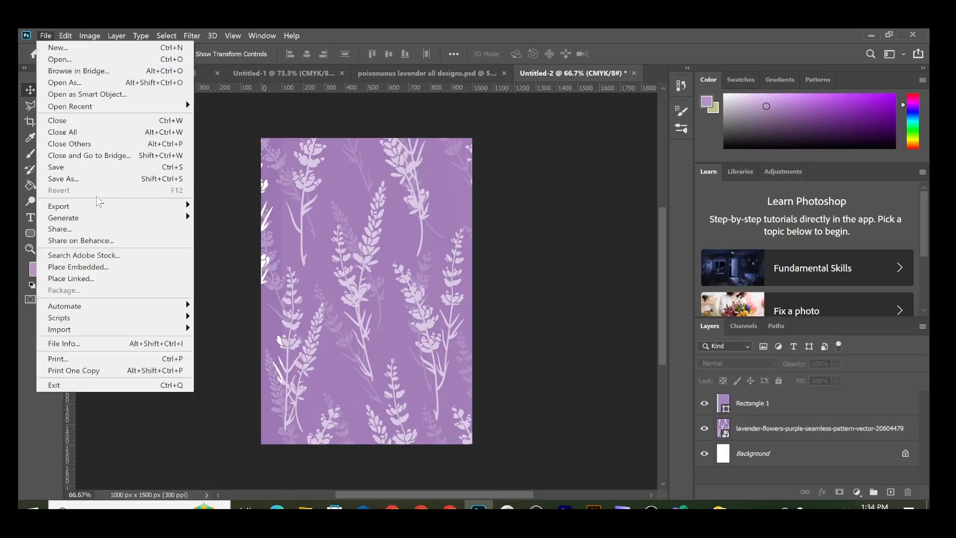
Step: Place EAN-13-ISBN-13.svg embedded into the back cover
{"action": "left_click", "coordinate": [115, 268]}
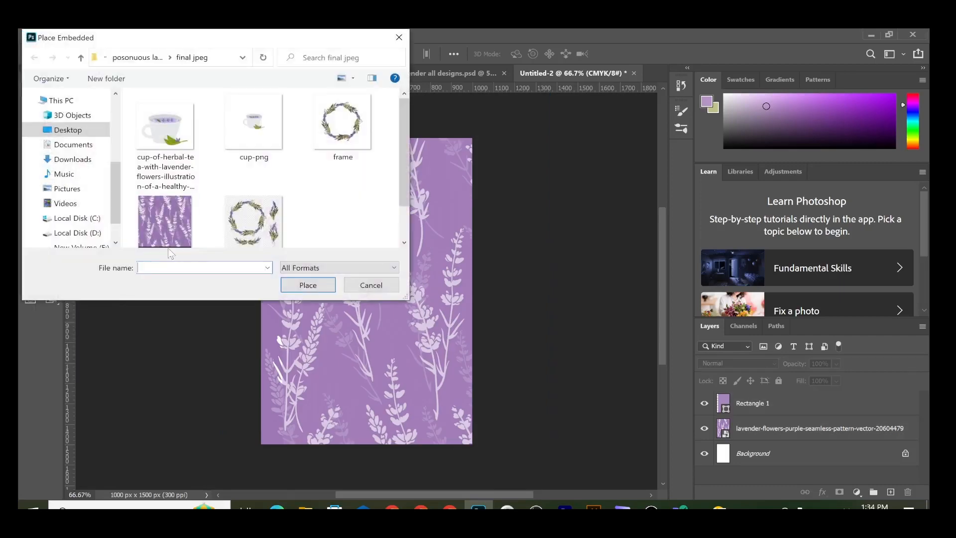
{"action": "scroll", "coordinate": [386, 227], "scroll_direction": "down", "scroll_amount": 5}
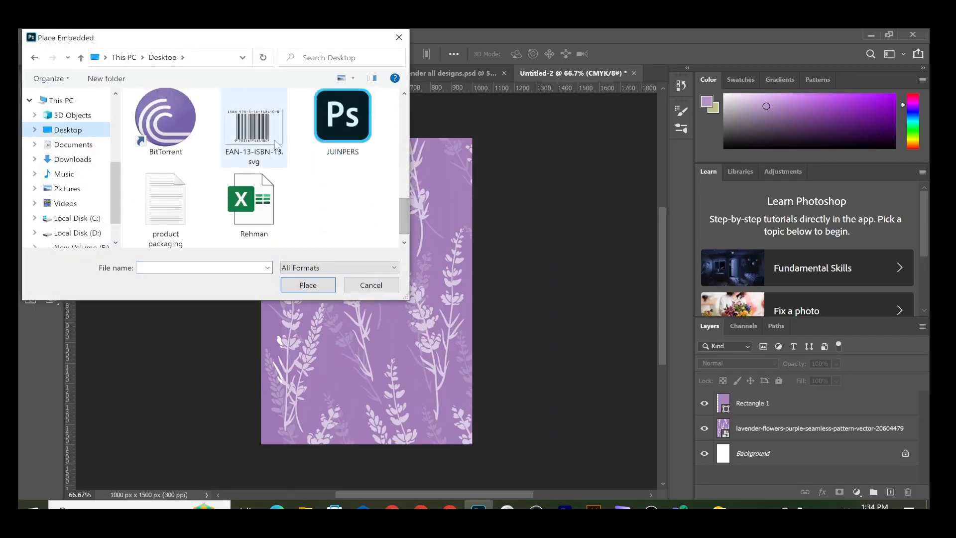
{"action": "double_click", "coordinate": [254, 128]}
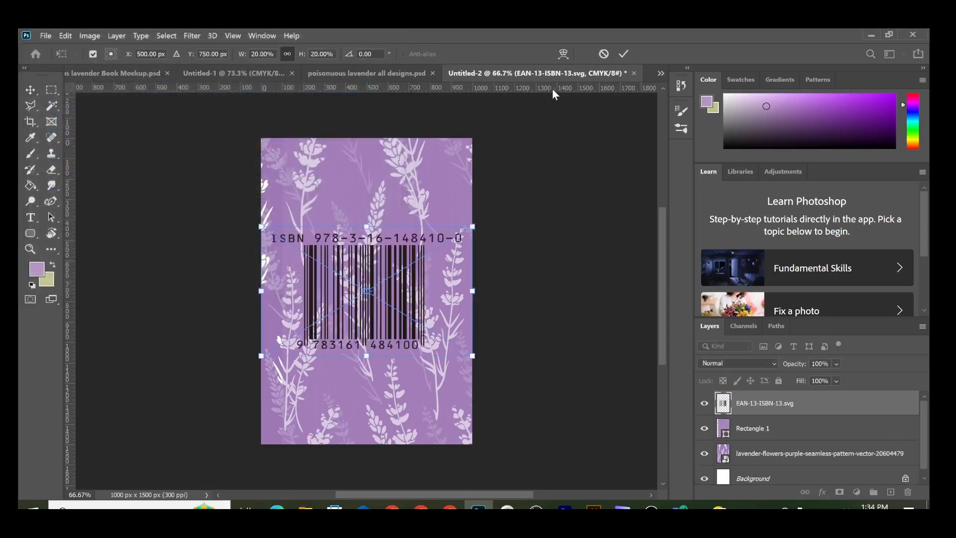
{"action": "left_click", "coordinate": [624, 52]}
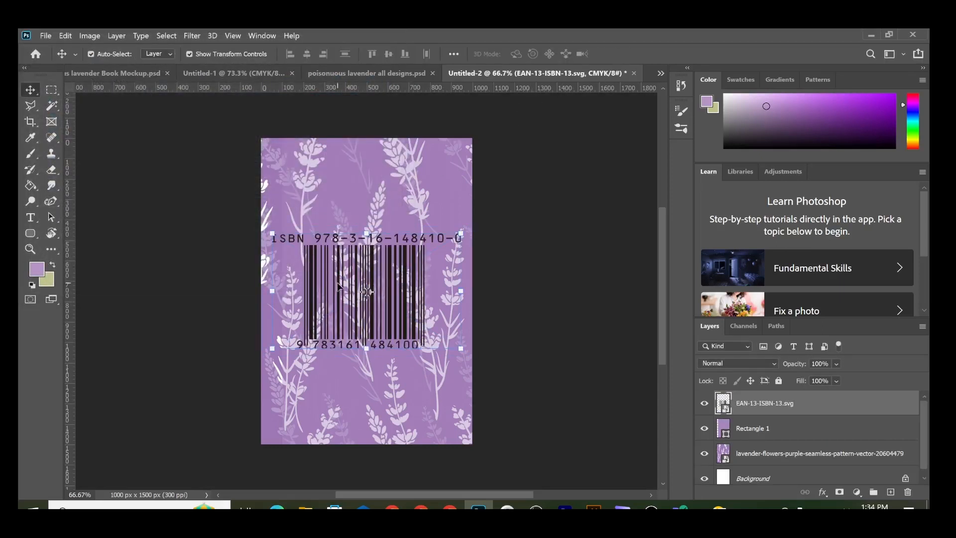
Step: Shrink the barcode to about 6.65% and move it to the bottom-right corner
{"action": "left_click", "coordinate": [462, 235]}
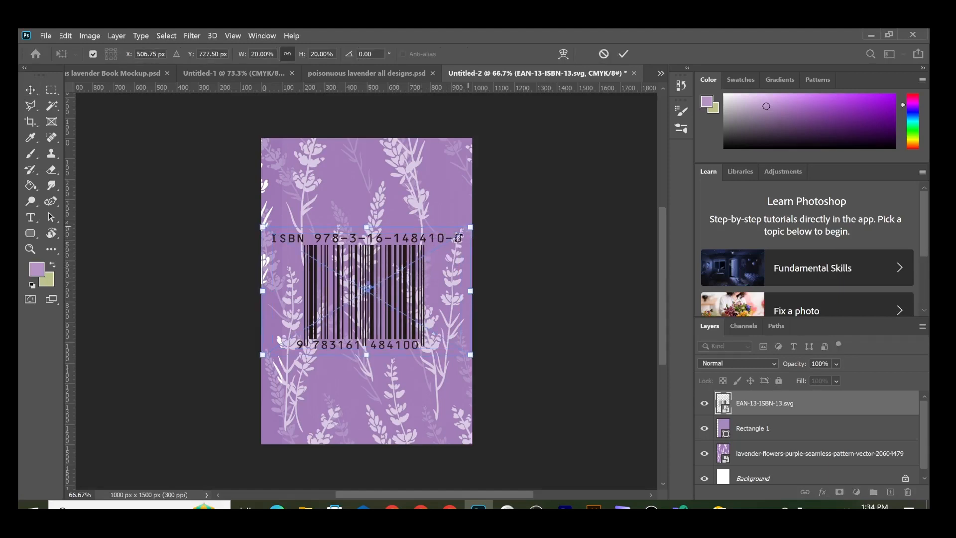
{"action": "left_click_drag", "start_coordinate": [467, 232], "coordinate": [429, 413]}
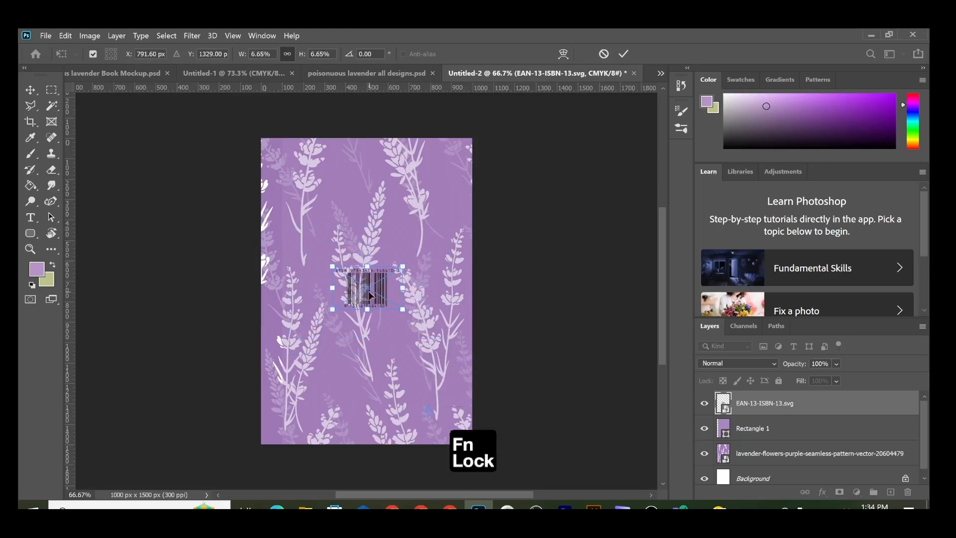
{"action": "left_click_drag", "start_coordinate": [376, 286], "coordinate": [438, 421]}
{"action": "left_click", "coordinate": [623, 54]}
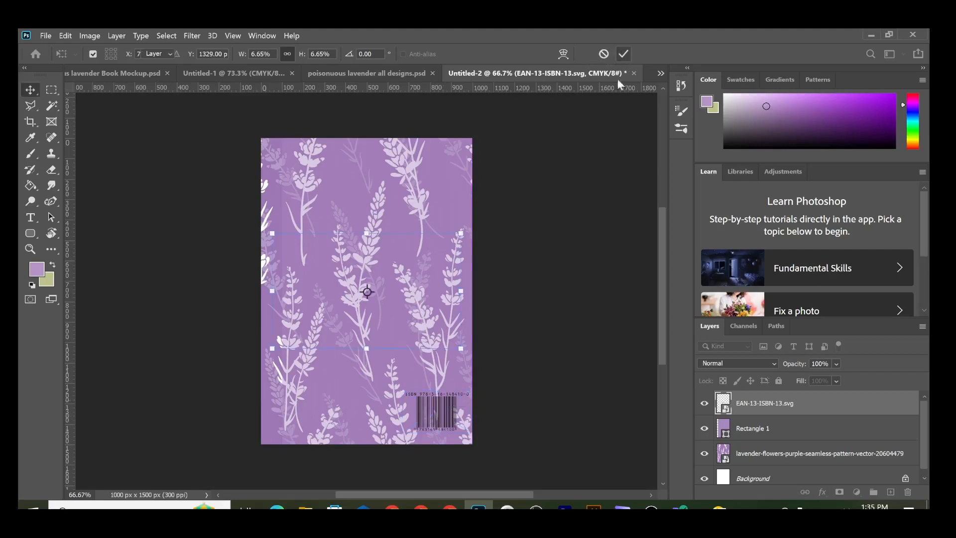
{"action": "left_click", "coordinate": [486, 277]}
{"action": "left_click_drag", "start_coordinate": [29, 231], "coordinate": [67, 233]}
Step: Draw a white 343 x 261 px rectangle over the barcode and stack the barcode above it
{"action": "left_click", "coordinate": [68, 233]}
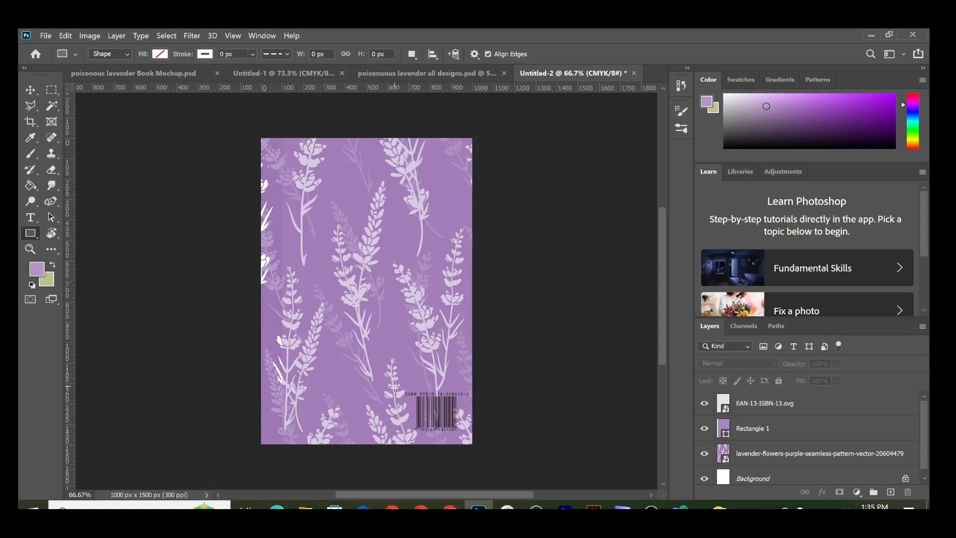
{"action": "left_click_drag", "start_coordinate": [398, 384], "coordinate": [470, 437]}
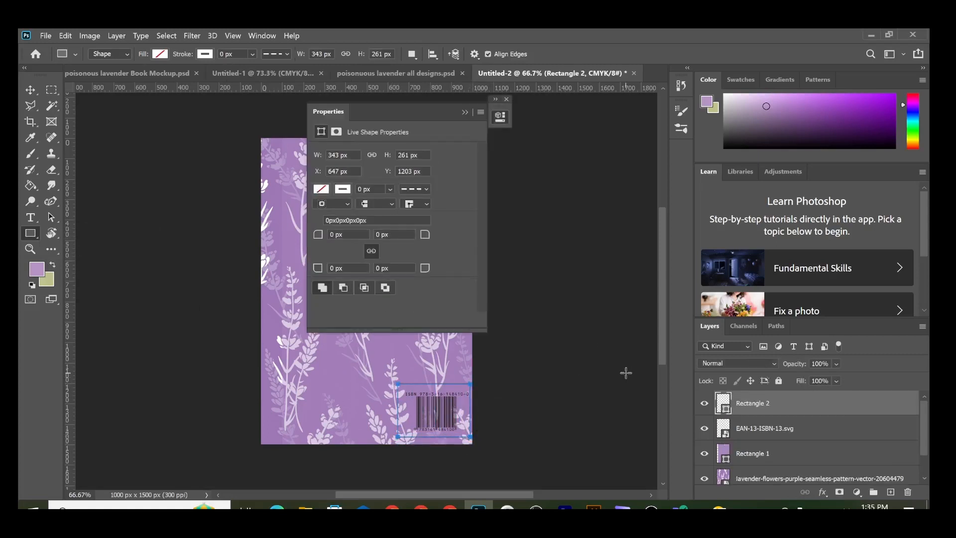
{"action": "left_click", "coordinate": [321, 190]}
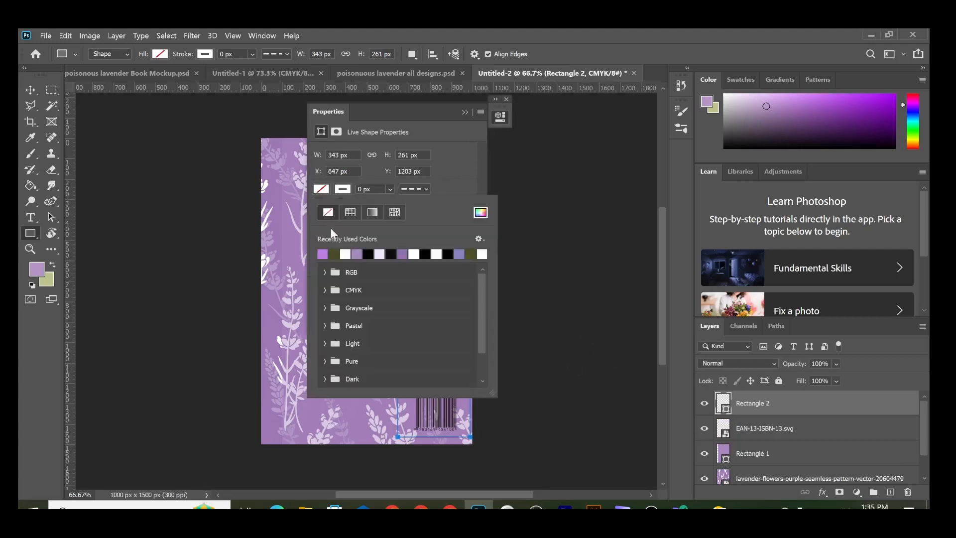
{"action": "left_click", "coordinate": [350, 255]}
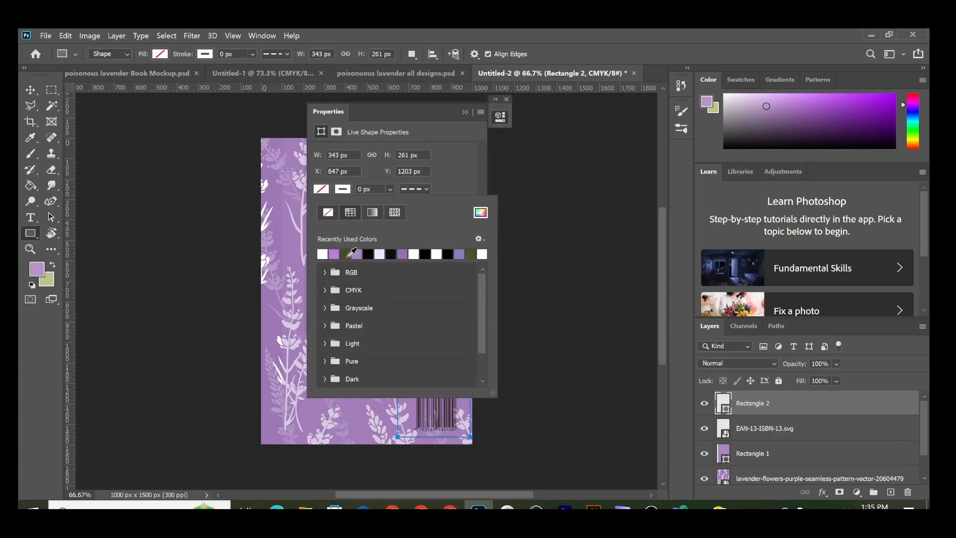
{"action": "left_click", "coordinate": [342, 189]}
{"action": "left_click", "coordinate": [342, 188]}
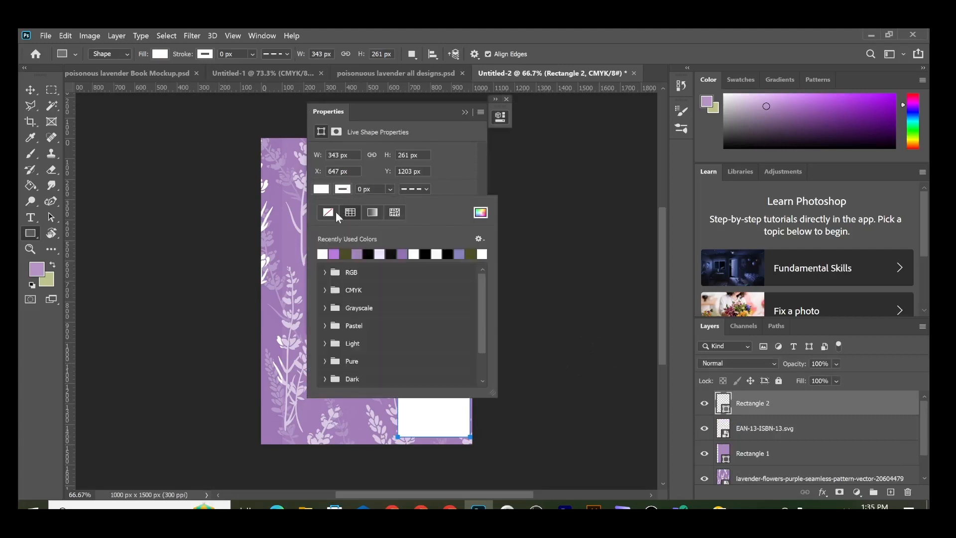
{"action": "left_click", "coordinate": [465, 112]}
{"action": "left_click", "coordinate": [465, 112]}
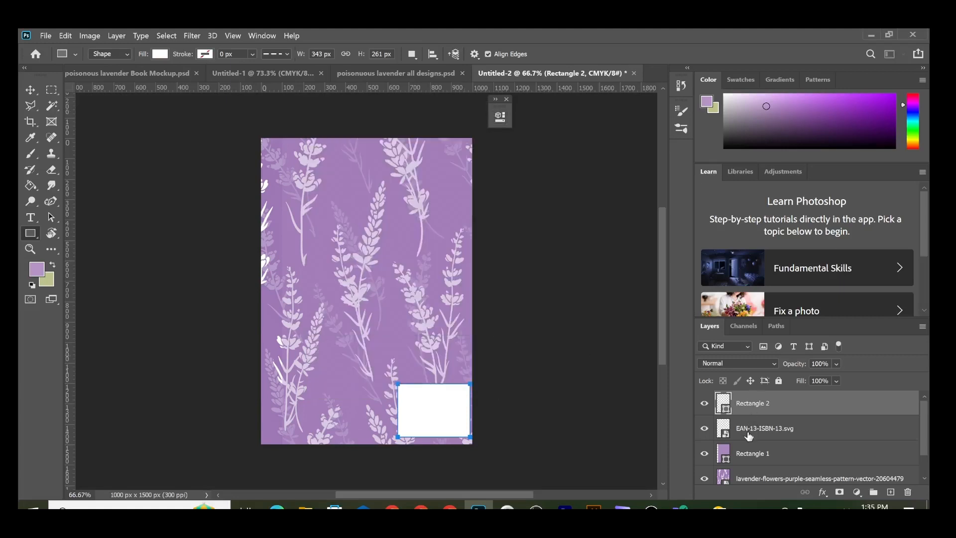
{"action": "left_click_drag", "start_coordinate": [748, 436], "coordinate": [752, 396]}
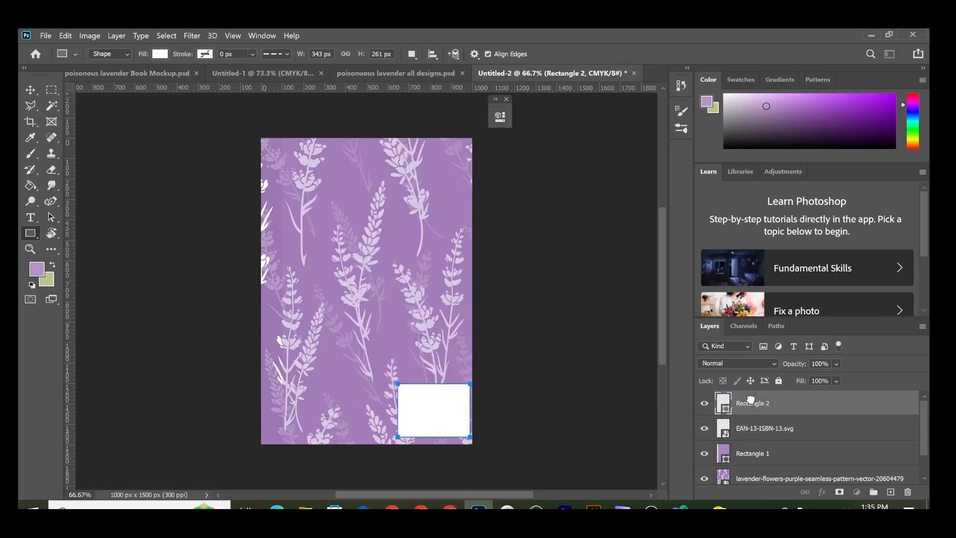
Step: Centre the barcode horizontally and vertically on its white rectangle
{"action": "left_click", "coordinate": [31, 89]}
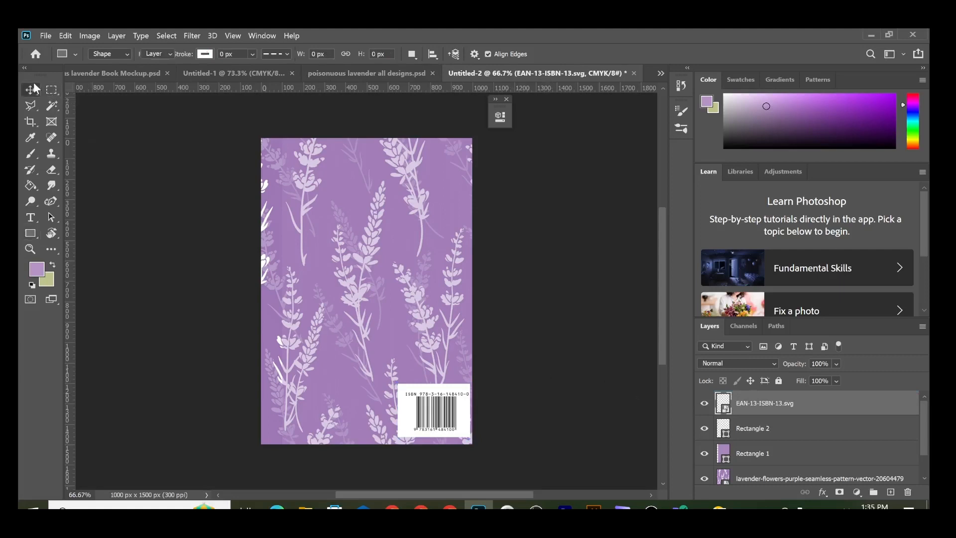
{"action": "left_click", "coordinate": [165, 289]}
{"action": "left_click", "coordinate": [419, 392]}
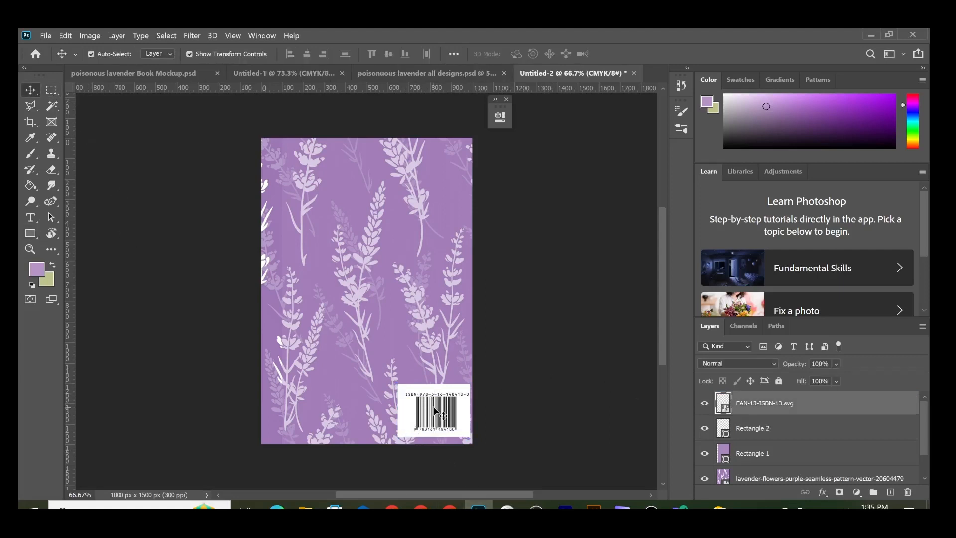
{"action": "left_click", "coordinate": [779, 434], "text": "shift"}
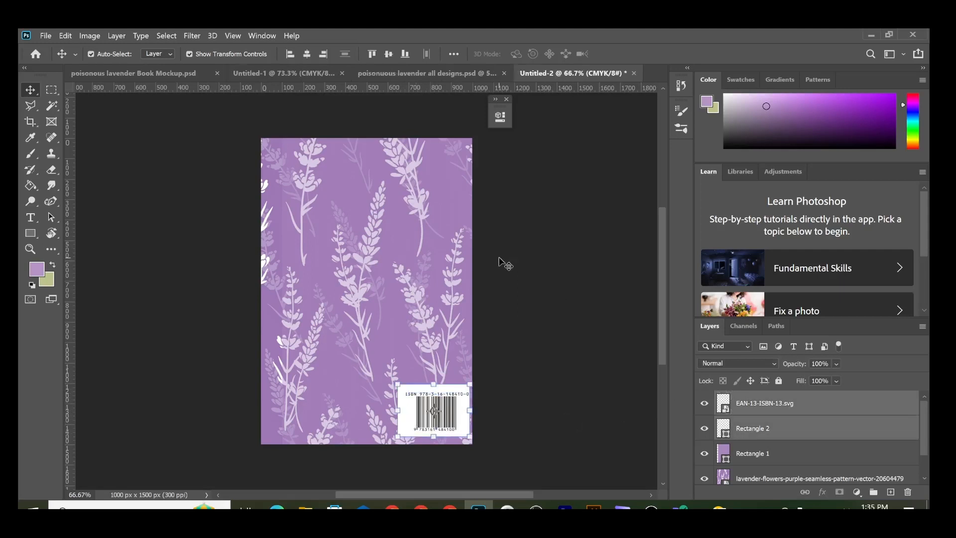
{"action": "left_click", "coordinate": [307, 54]}
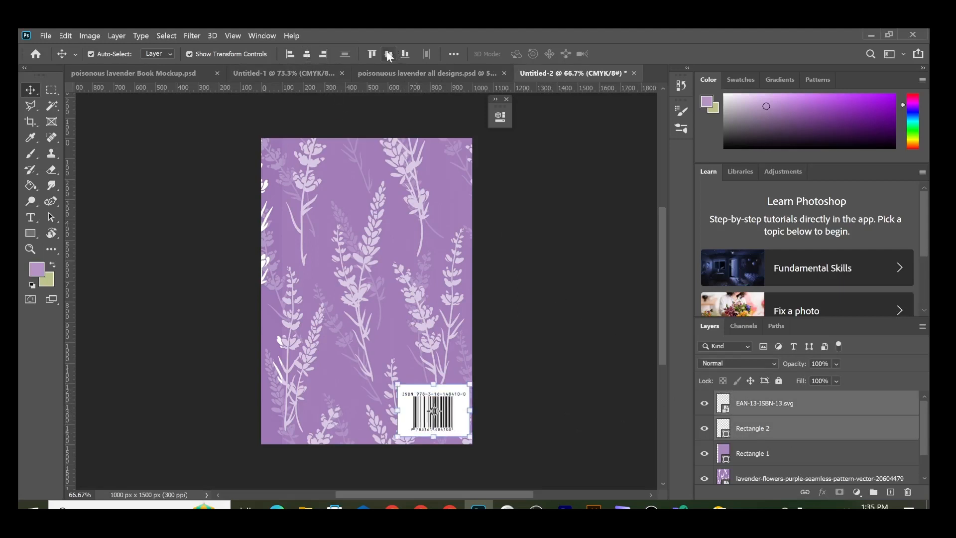
{"action": "left_click", "coordinate": [388, 54]}
{"action": "left_click", "coordinate": [542, 388]}
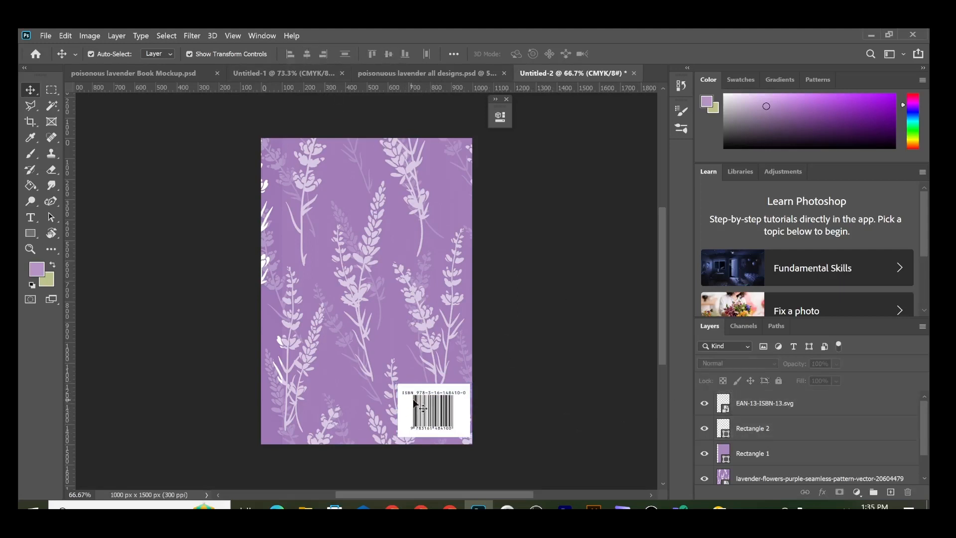
Step: Nudge the barcode and white box up-left, then bring up the Book Mockup document
{"action": "left_click", "coordinate": [771, 418]}
{"action": "left_click", "coordinate": [777, 407], "text": "shift"}
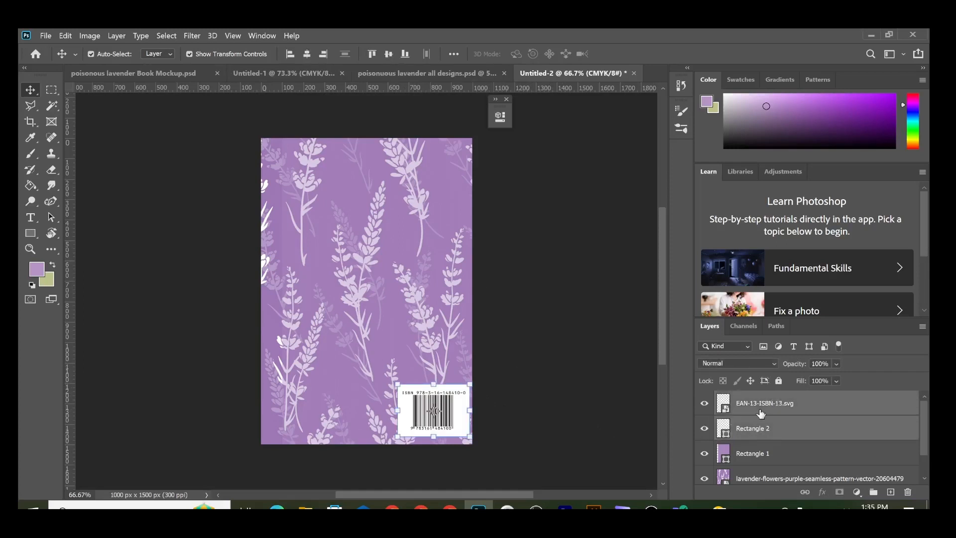
{"action": "key", "text": "Left"}
{"action": "key", "text": "Left"}
{"action": "key", "text": "Left"}
{"action": "key", "text": "Left"}
{"action": "key", "text": "Left"}
{"action": "key", "text": "Left"}
{"action": "key", "text": "Left"}
{"action": "key", "text": "Left"}
{"action": "key", "text": "Left"}
{"action": "key", "text": "Left"}
{"action": "key", "text": "Left"}
{"action": "key", "text": "Left"}
{"action": "key", "text": "Left"}
{"action": "key", "text": "Left"}
{"action": "key", "text": "Left"}
{"action": "key", "text": "Left"}
{"action": "key", "text": "Left"}
{"action": "key", "text": "Left"}
{"action": "key", "text": "Left"}
{"action": "key", "text": "Left"}
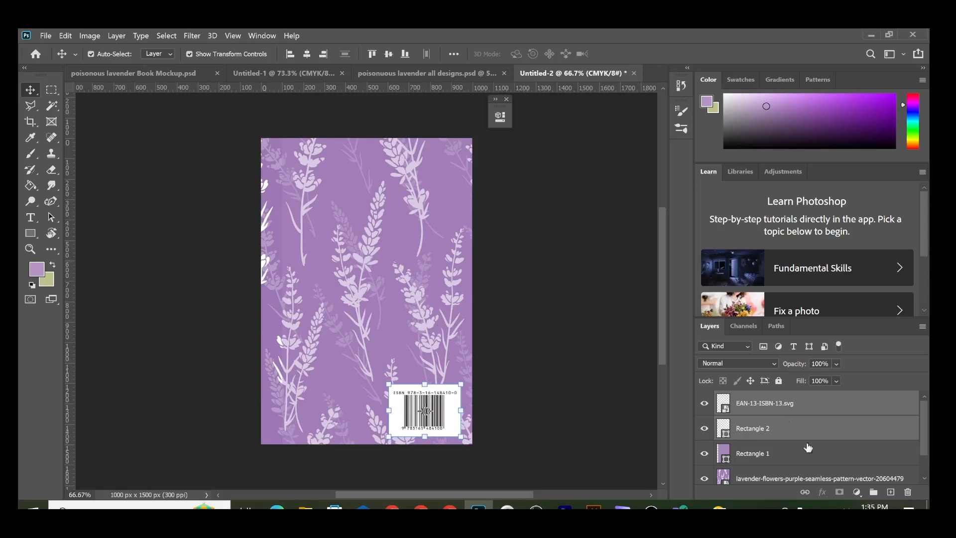
{"action": "key", "text": "Up"}
{"action": "key", "text": "Up"}
{"action": "key", "text": "Up"}
{"action": "key", "text": "Up"}
{"action": "key", "text": "Up"}
{"action": "key", "text": "Up"}
{"action": "left_click", "coordinate": [576, 321]}
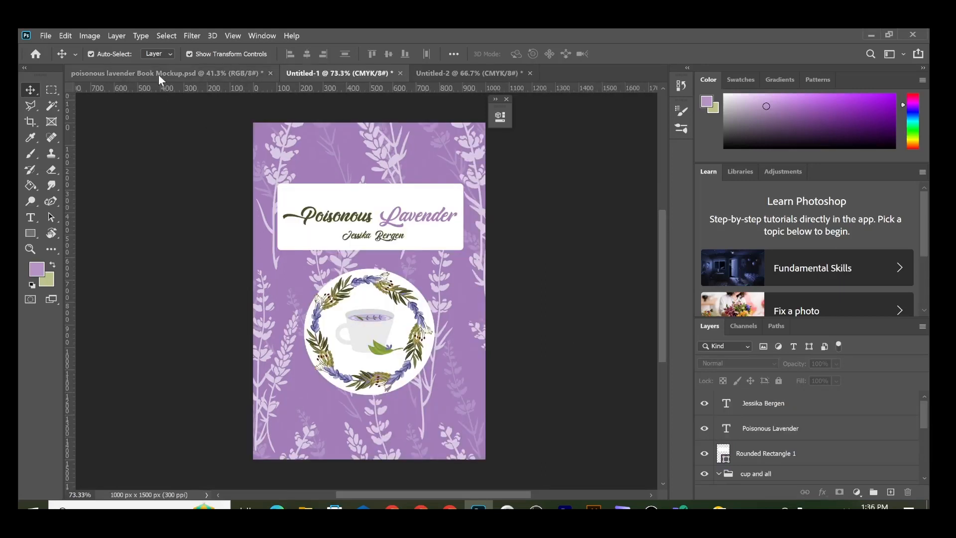
{"action": "left_click", "coordinate": [159, 73]}
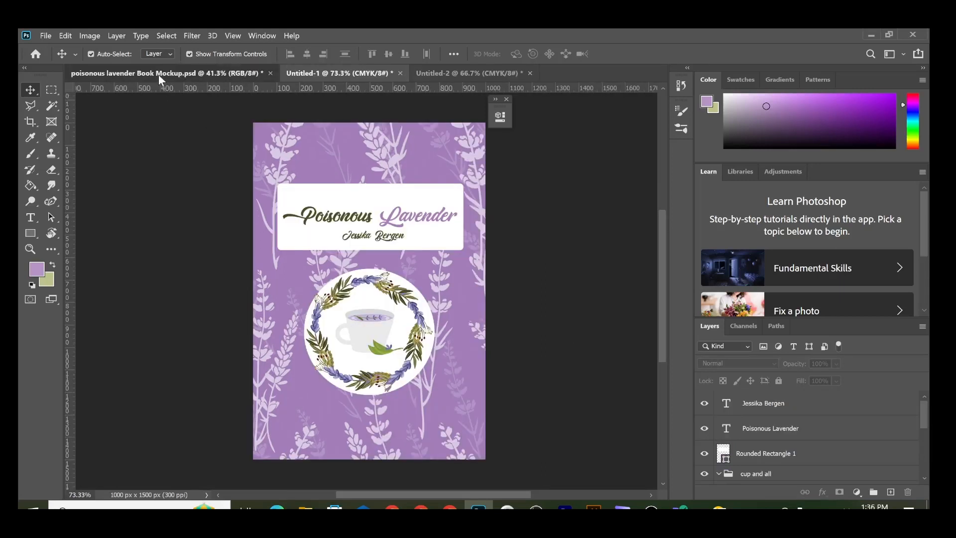
{"action": "left_click", "coordinate": [507, 100]}
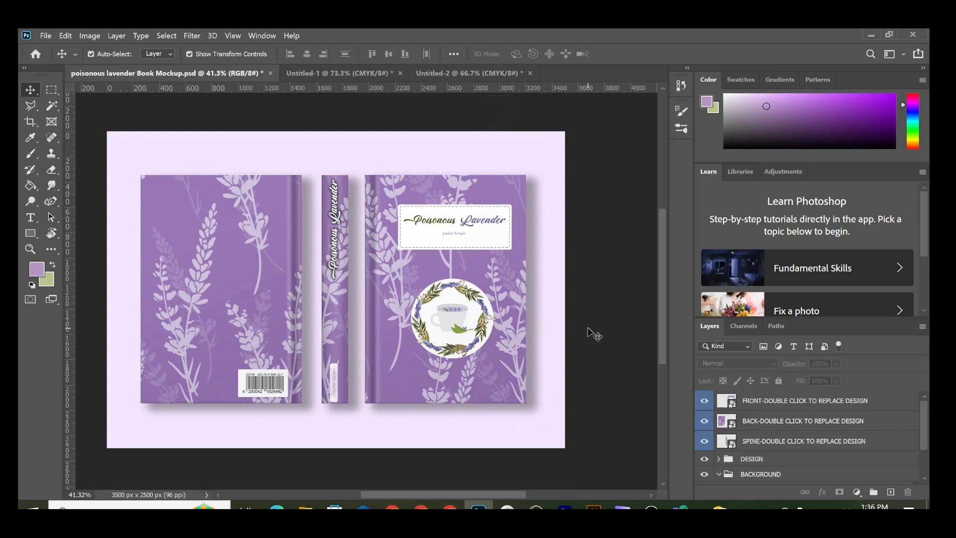